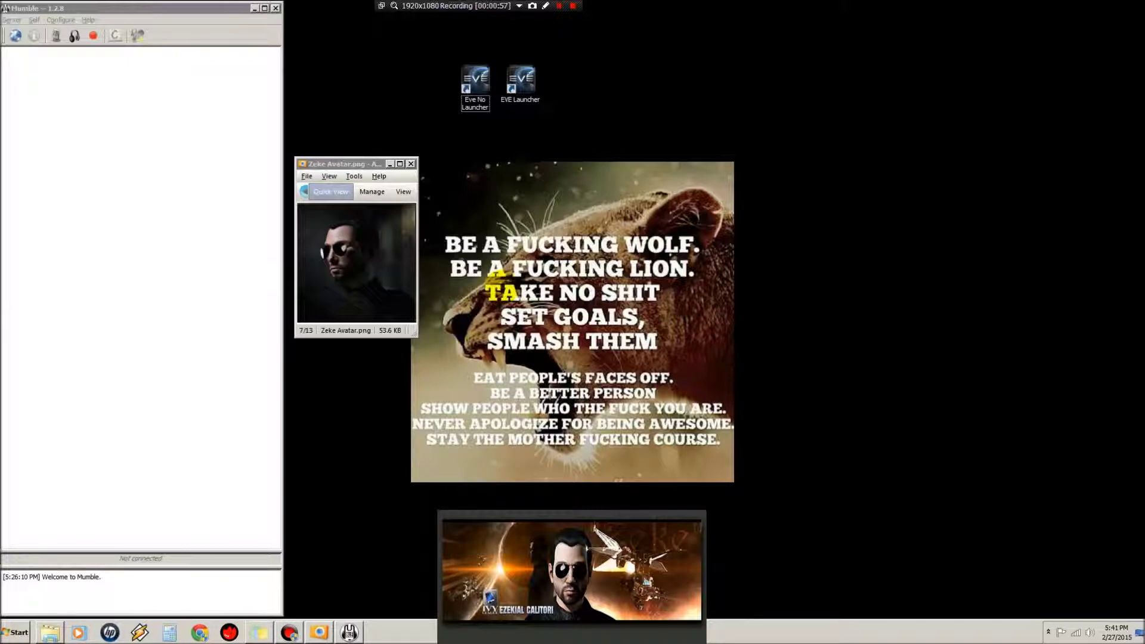
Step: Enable the overlay in Mumble's Overlay settings and adjust the user list's position in the layout preview
{"action": "left_click", "coordinate": [130, 8]}
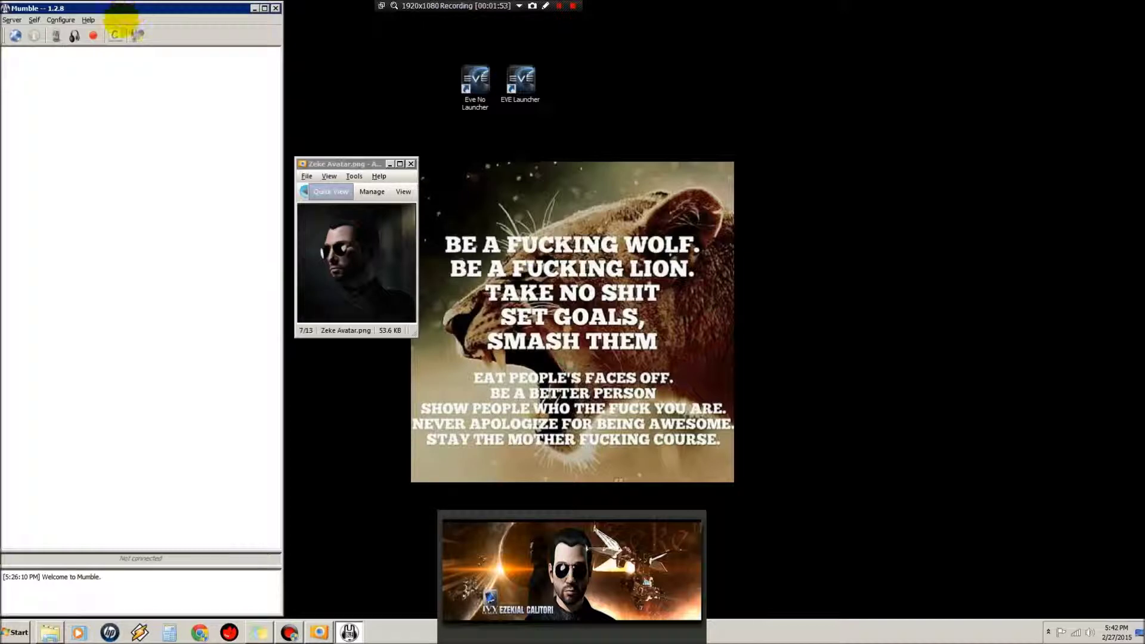
{"action": "left_click", "coordinate": [156, 8]}
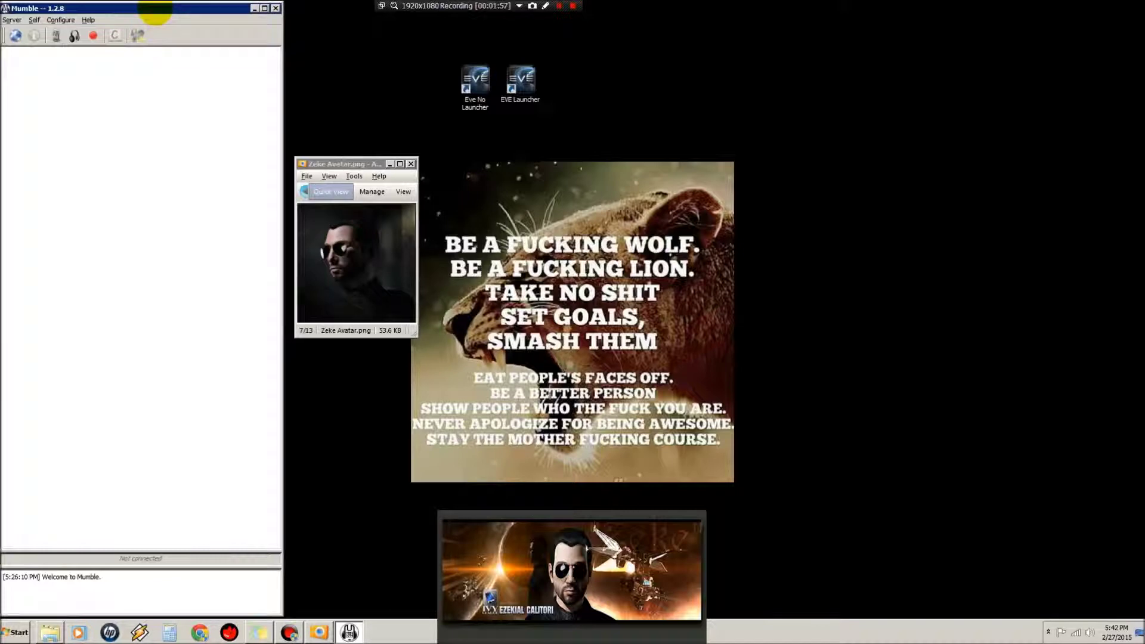
{"action": "left_click", "coordinate": [62, 21]}
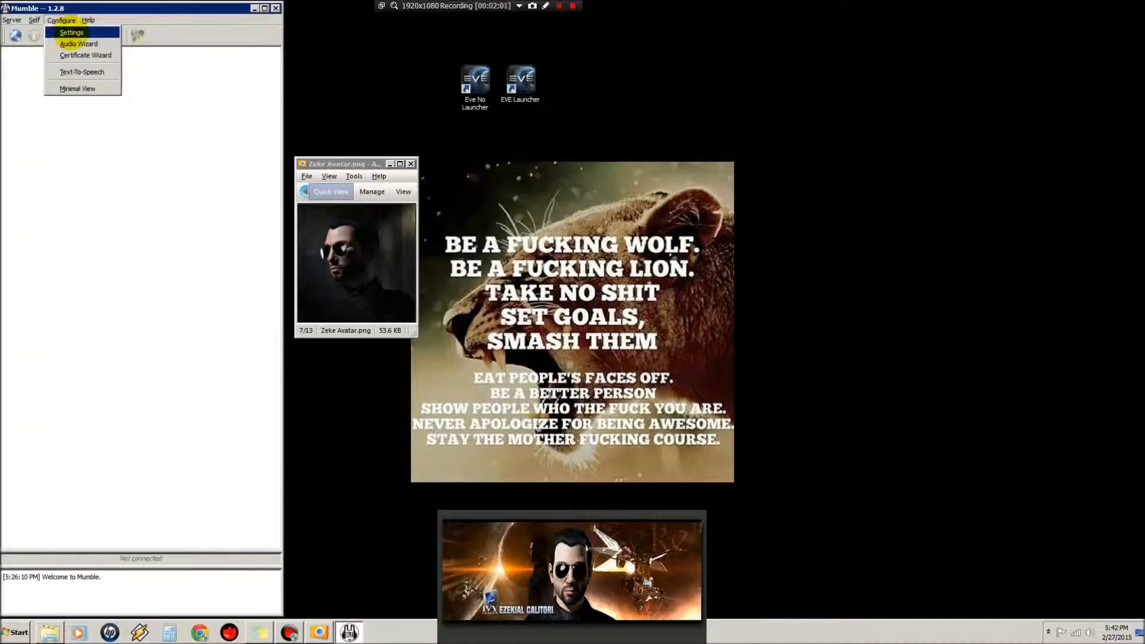
{"action": "left_click", "coordinate": [70, 33]}
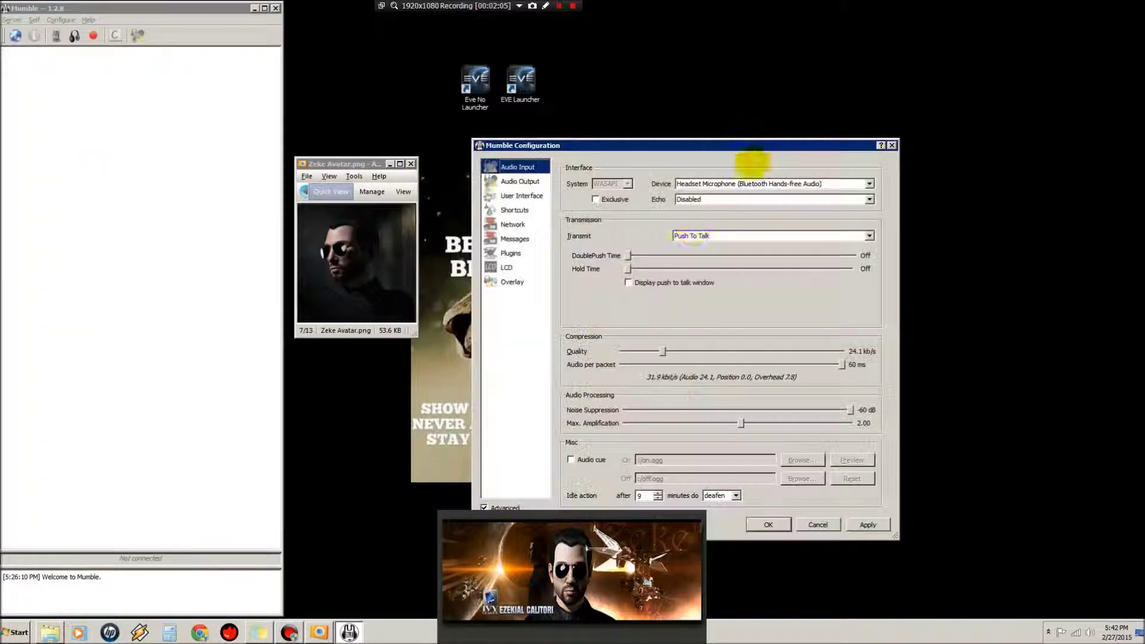
{"action": "left_click", "coordinate": [510, 282]}
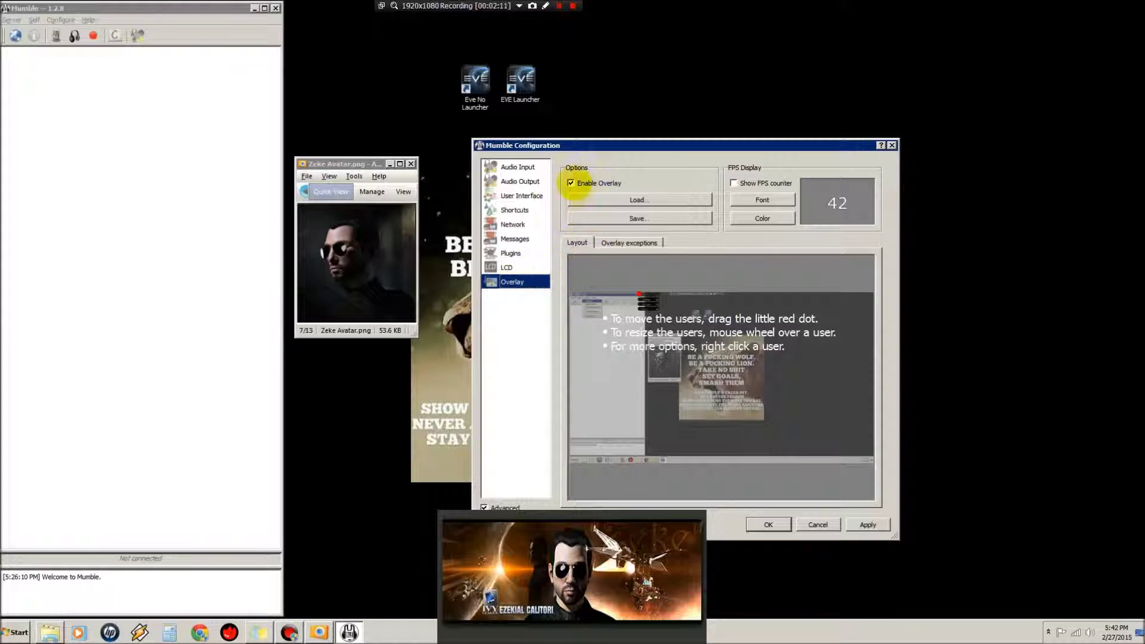
{"action": "left_click", "coordinate": [571, 183]}
{"action": "left_click", "coordinate": [571, 183]}
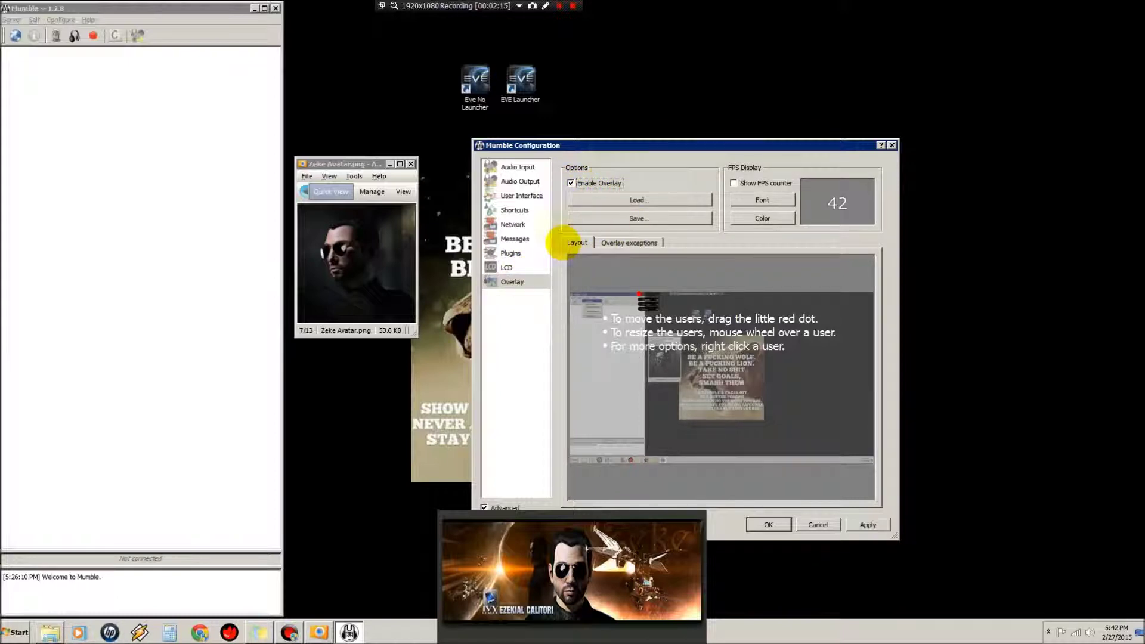
{"action": "mouse_move", "coordinate": [638, 294]}
{"action": "left_mouse_down"}
{"action": "mouse_move", "coordinate": [624, 316]}
{"action": "mouse_move", "coordinate": [639, 294]}
{"action": "left_mouse_up"}
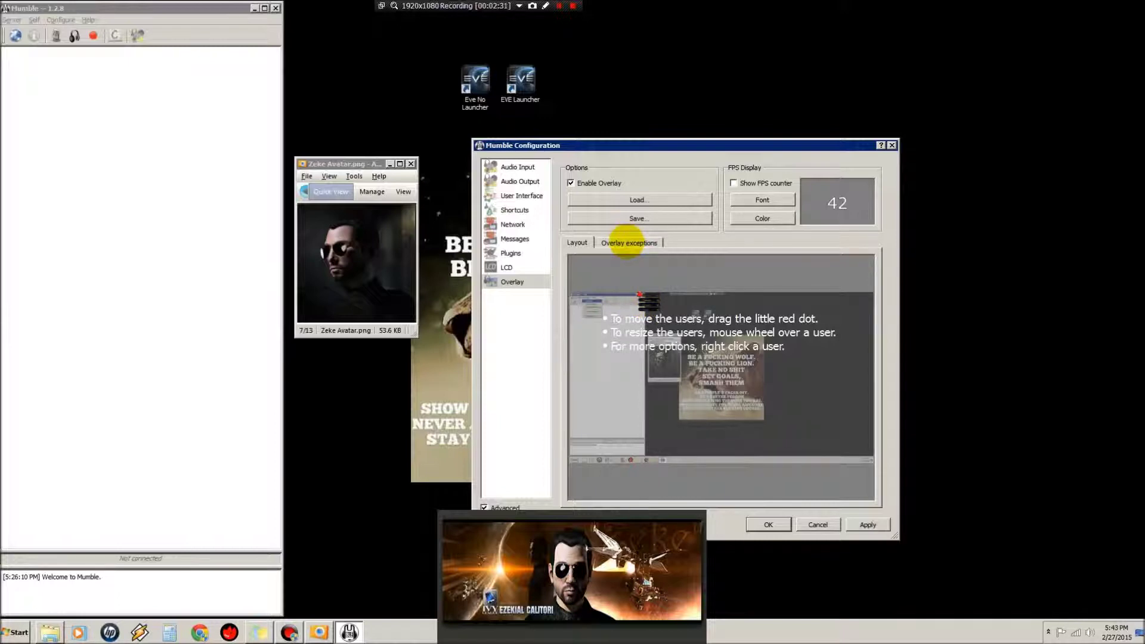
Step: Set the overlay exceptions to use a whitelist
{"action": "left_click", "coordinate": [627, 242]}
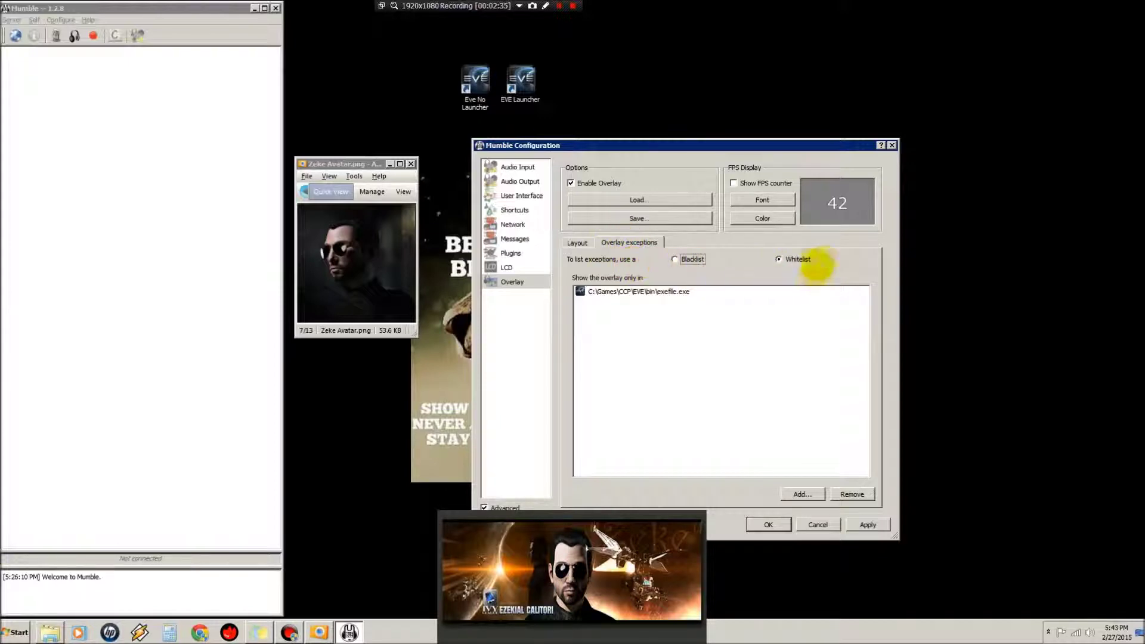
{"action": "left_click", "coordinate": [779, 260]}
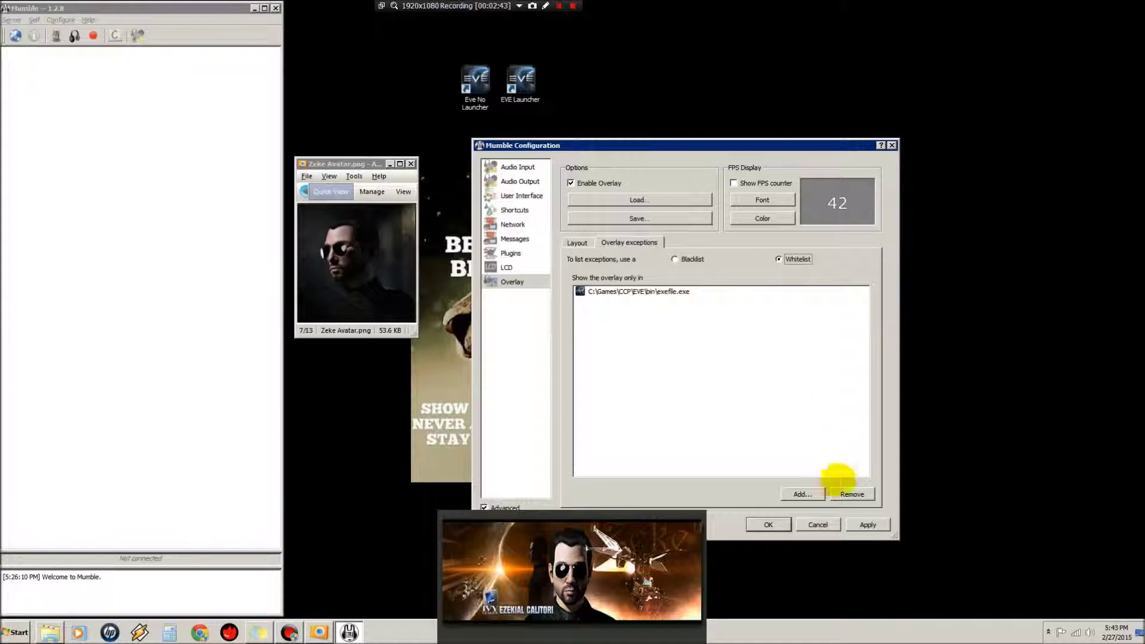
Step: Browse for exefile.exe in C:\Games\CCP\EVE\bin as a whitelist executable and cancel adding it
{"action": "left_click", "coordinate": [801, 494]}
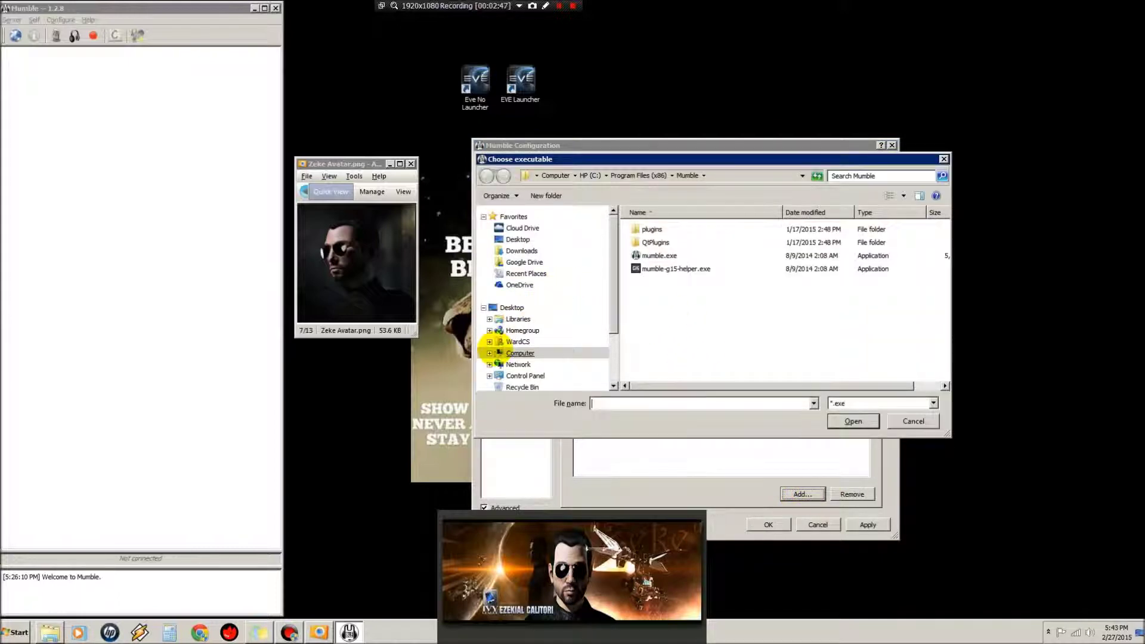
{"action": "left_click", "coordinate": [489, 353]}
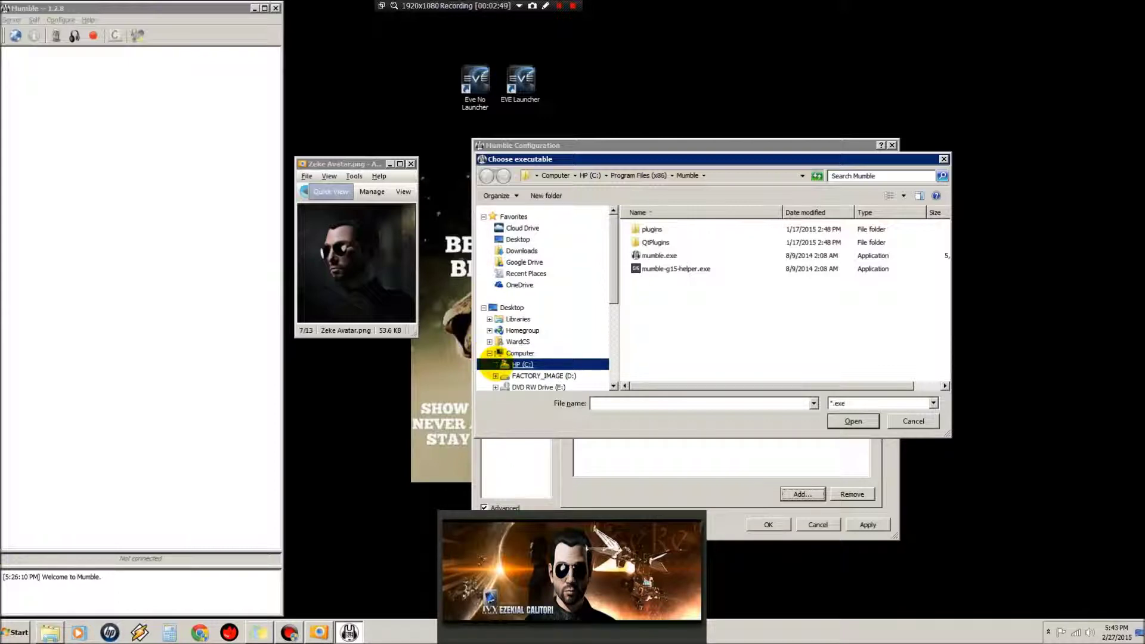
{"action": "scroll", "coordinate": [498, 314], "scroll_direction": "up", "scroll_amount": 3}
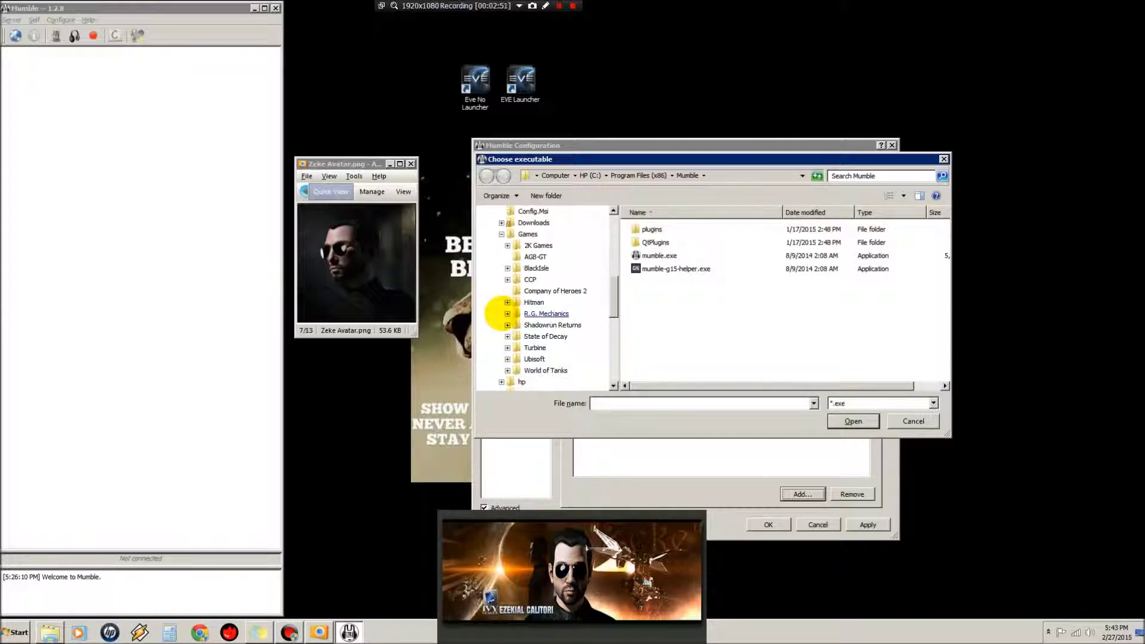
{"action": "left_click", "coordinate": [508, 280]}
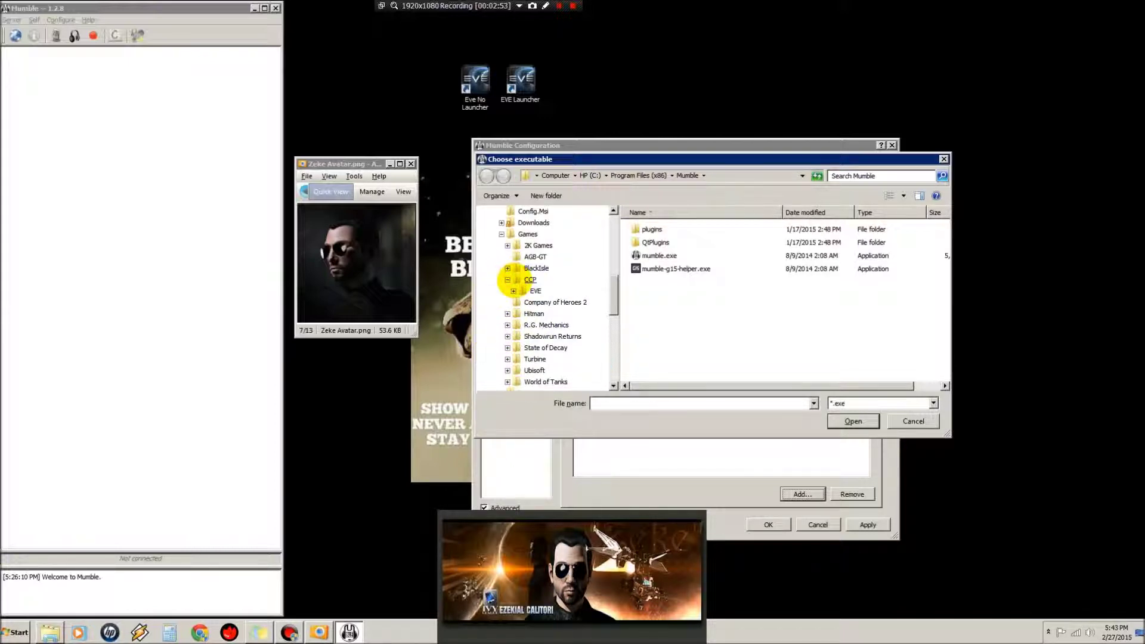
{"action": "left_click", "coordinate": [512, 281]}
{"action": "left_click", "coordinate": [513, 291]}
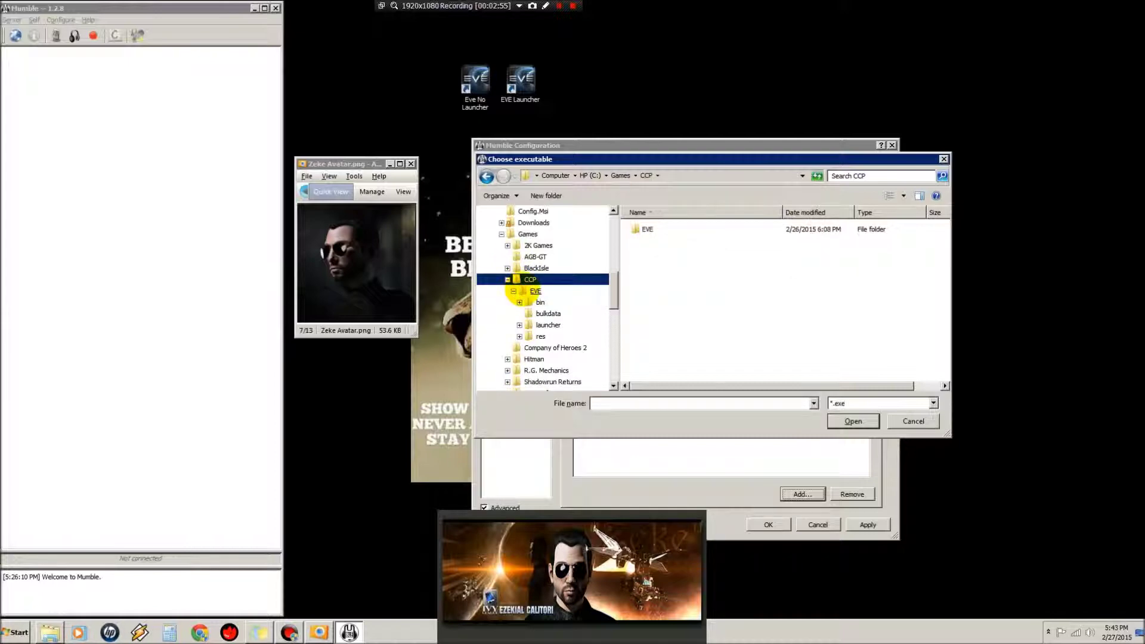
{"action": "left_click", "coordinate": [516, 291]}
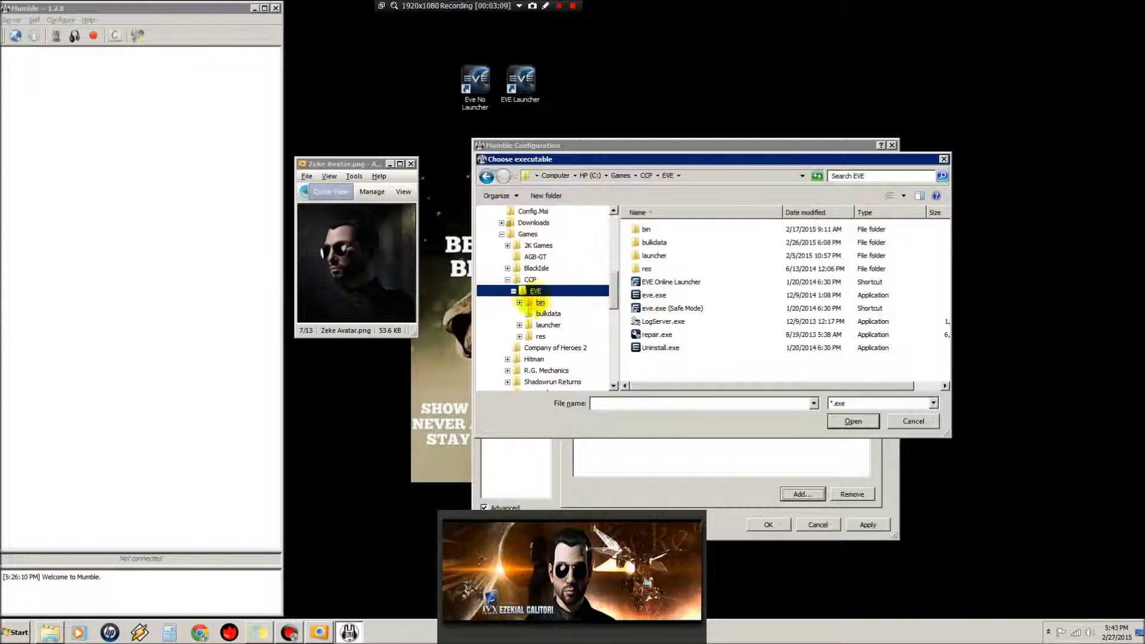
{"action": "left_click", "coordinate": [526, 302]}
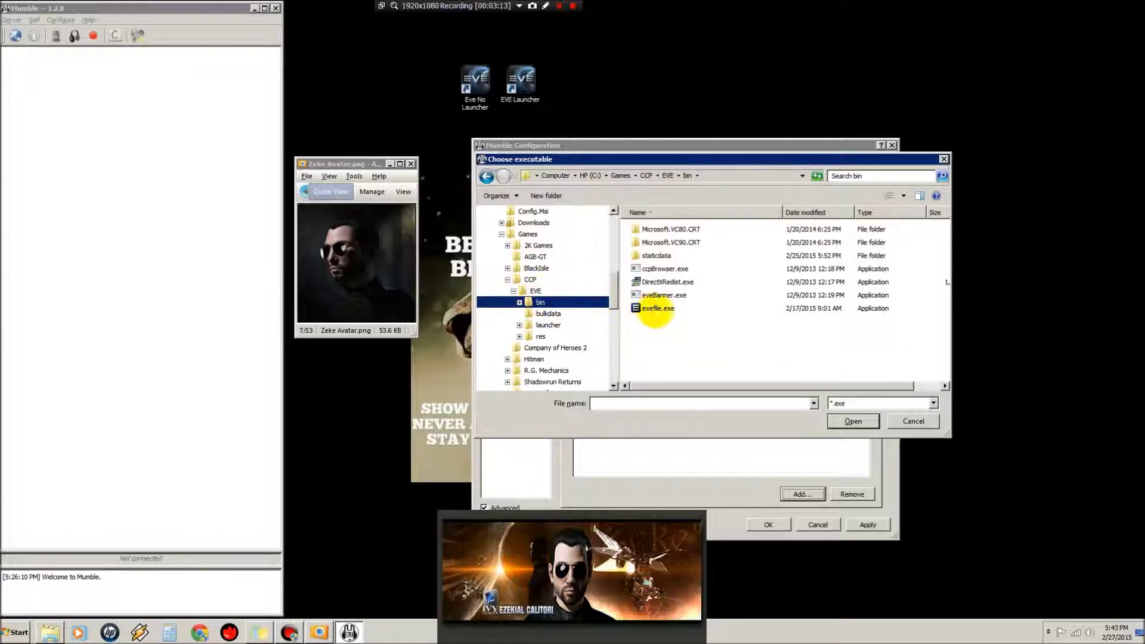
{"action": "left_click", "coordinate": [650, 309]}
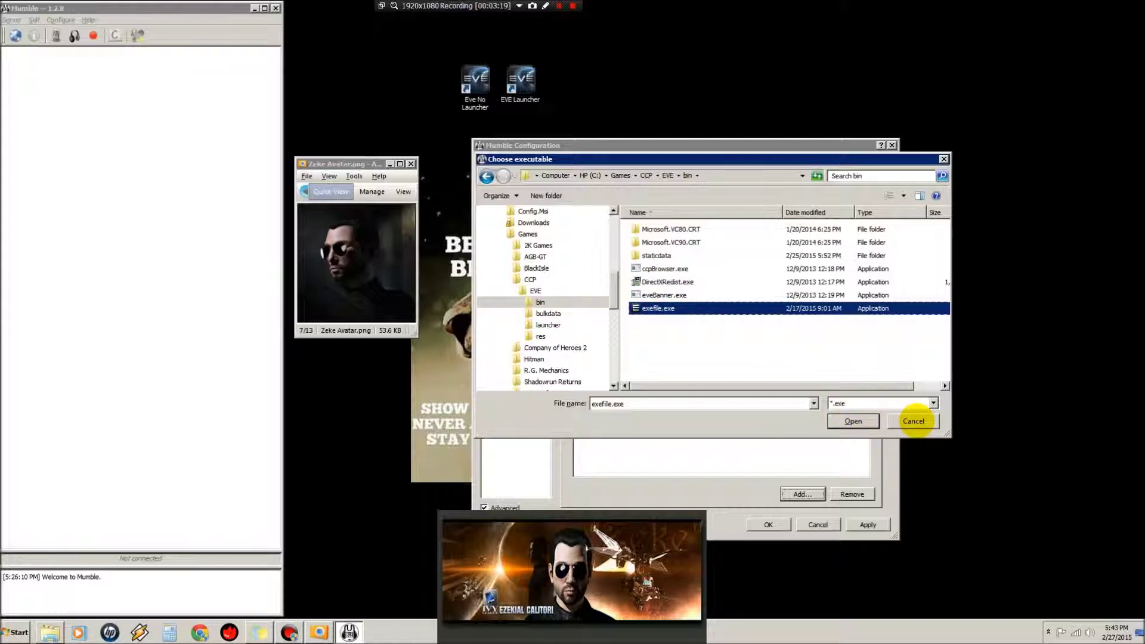
{"action": "left_click", "coordinate": [913, 421]}
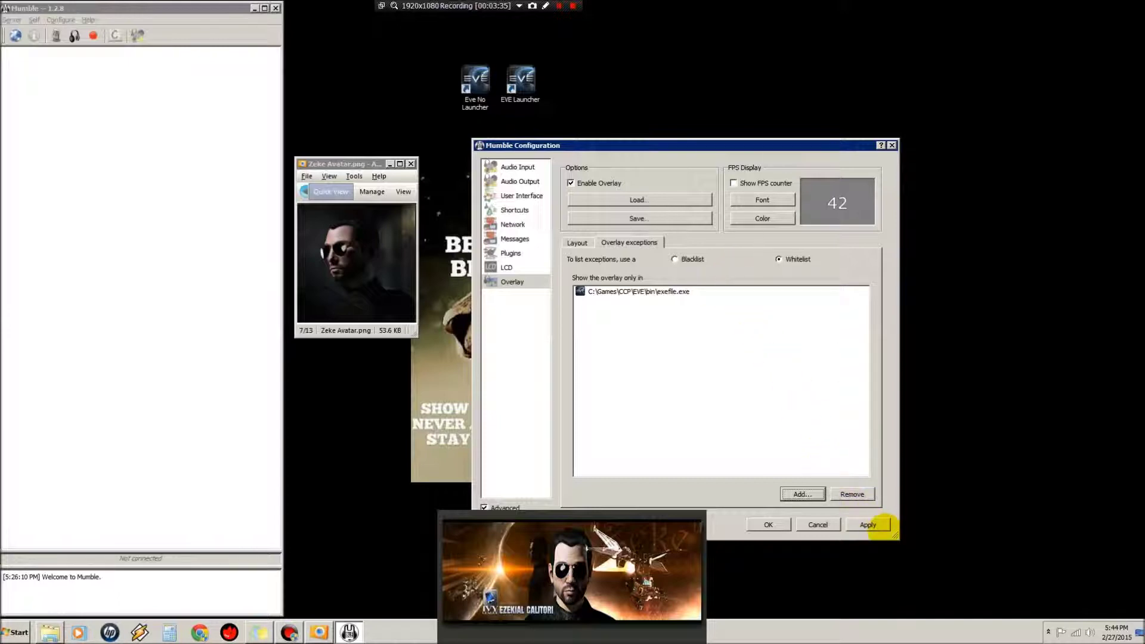
Step: Apply the overlay settings and close the Mumble configuration
{"action": "left_click", "coordinate": [877, 525]}
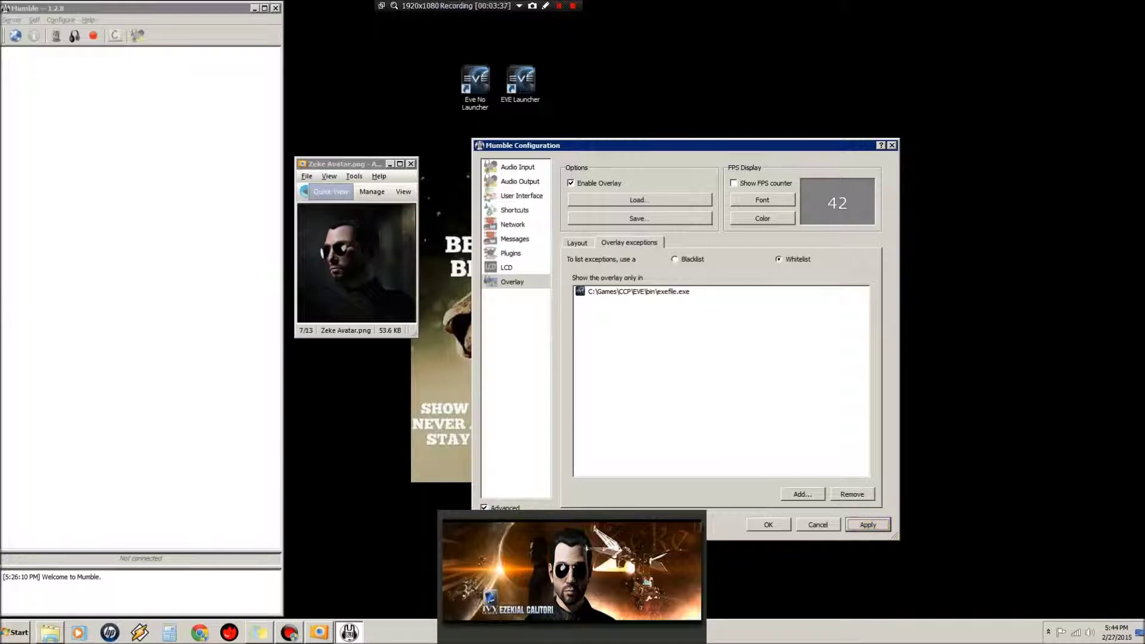
{"action": "left_click", "coordinate": [892, 146]}
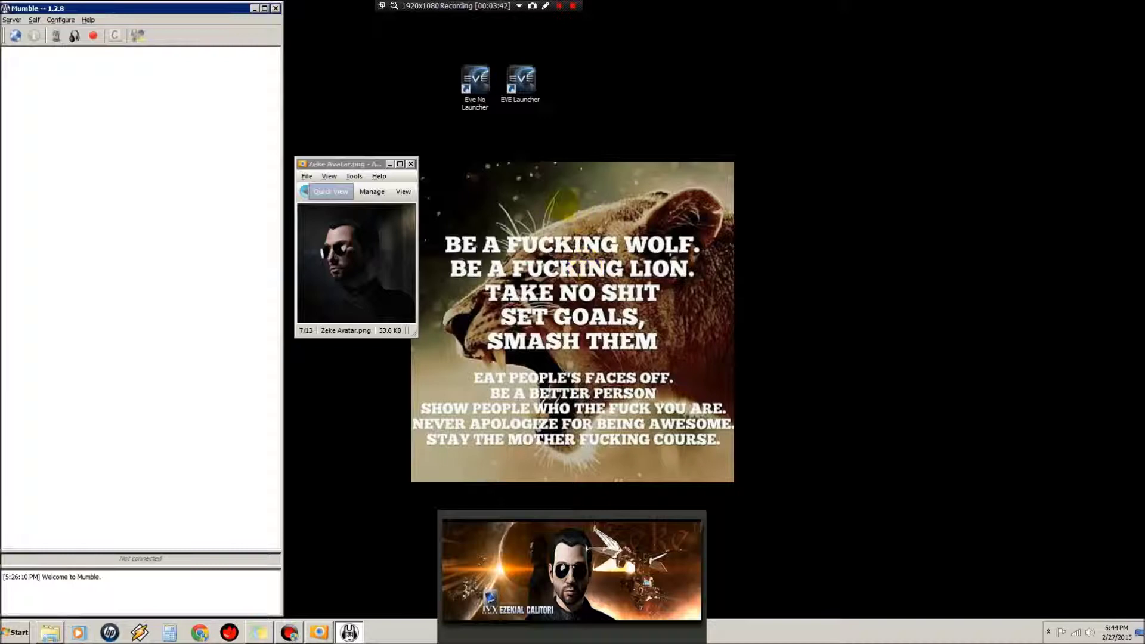
{"action": "left_click_drag", "start_coordinate": [435, 46], "coordinate": [574, 112]}
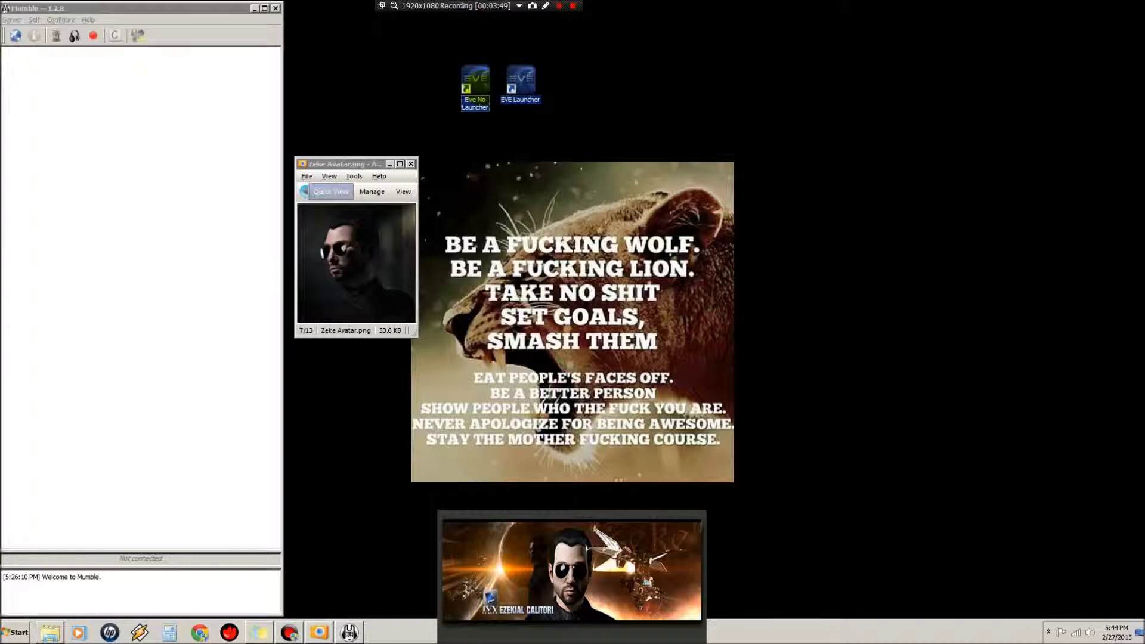
{"action": "left_click", "coordinate": [604, 129]}
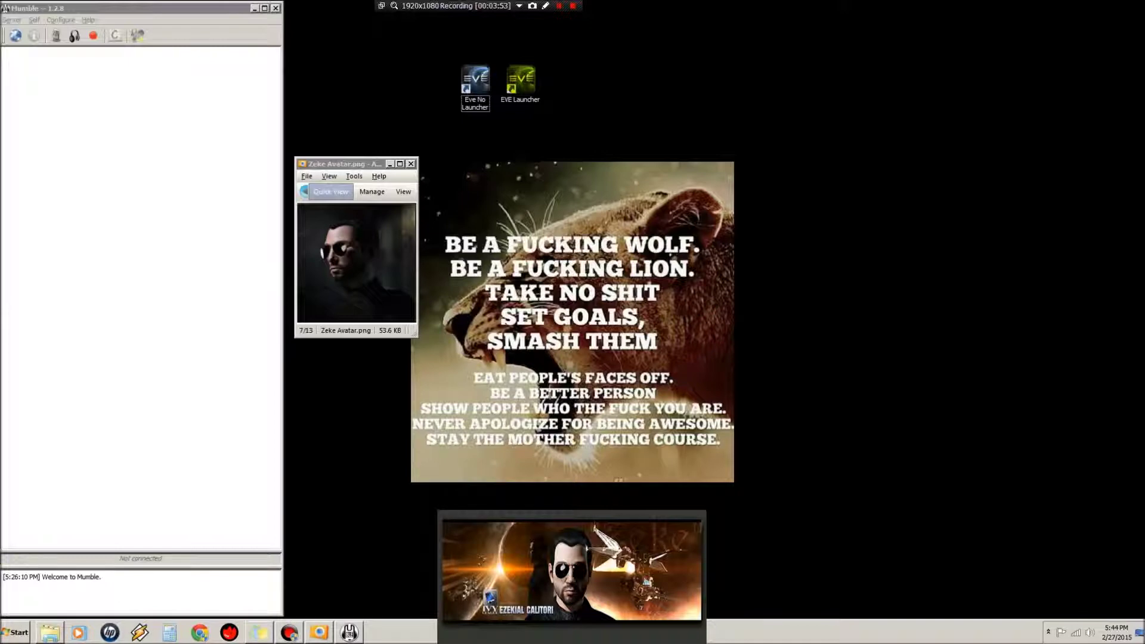
Step: Start the EVE Launcher from its desktop shortcut and close the launcher window
{"action": "left_click", "coordinate": [520, 83]}
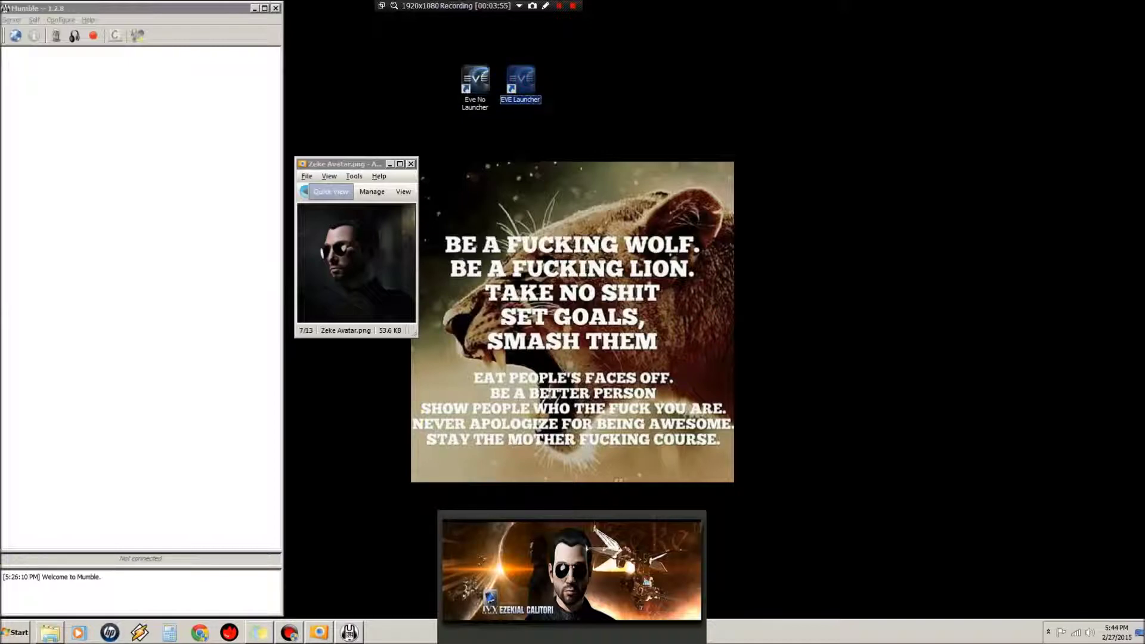
{"action": "left_click", "coordinate": [319, 631]}
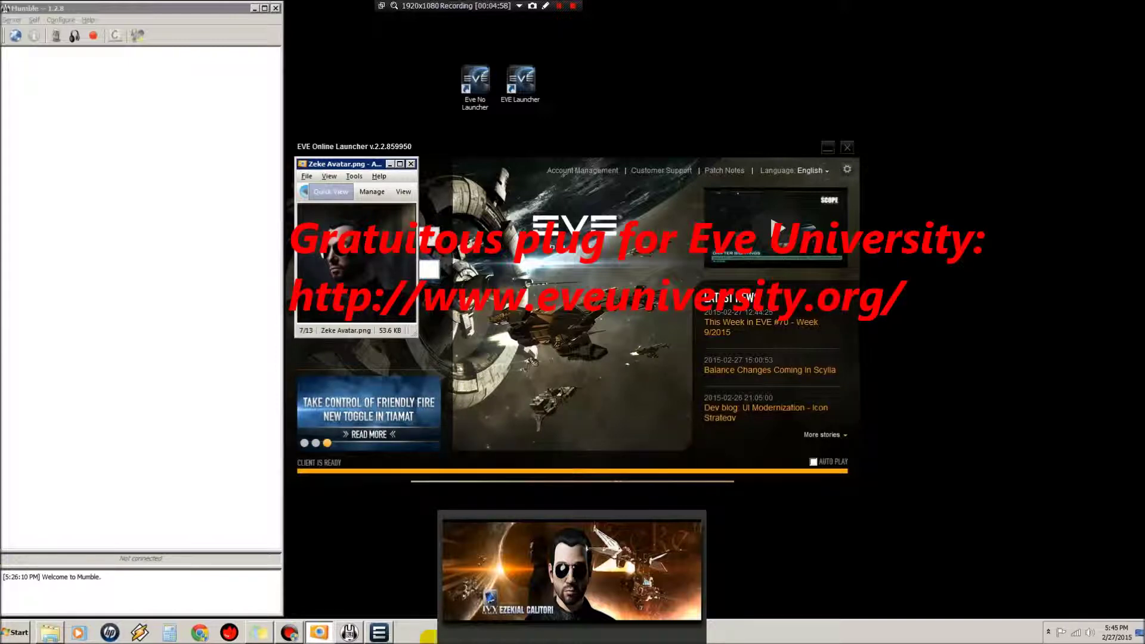
{"action": "right_click", "coordinate": [379, 632]}
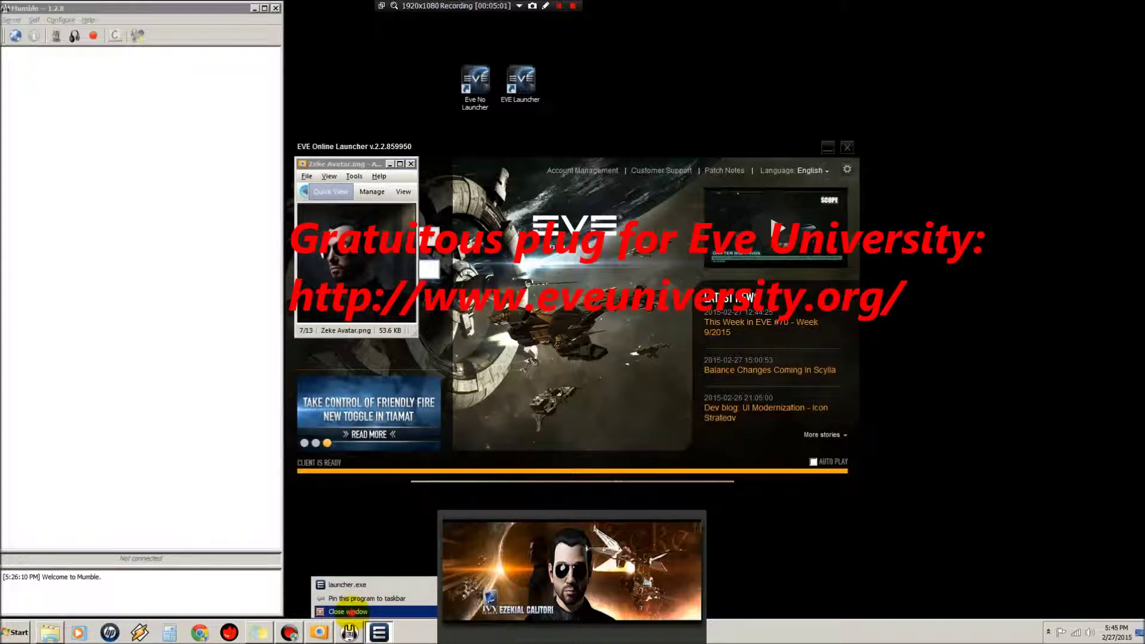
{"action": "left_click", "coordinate": [352, 612]}
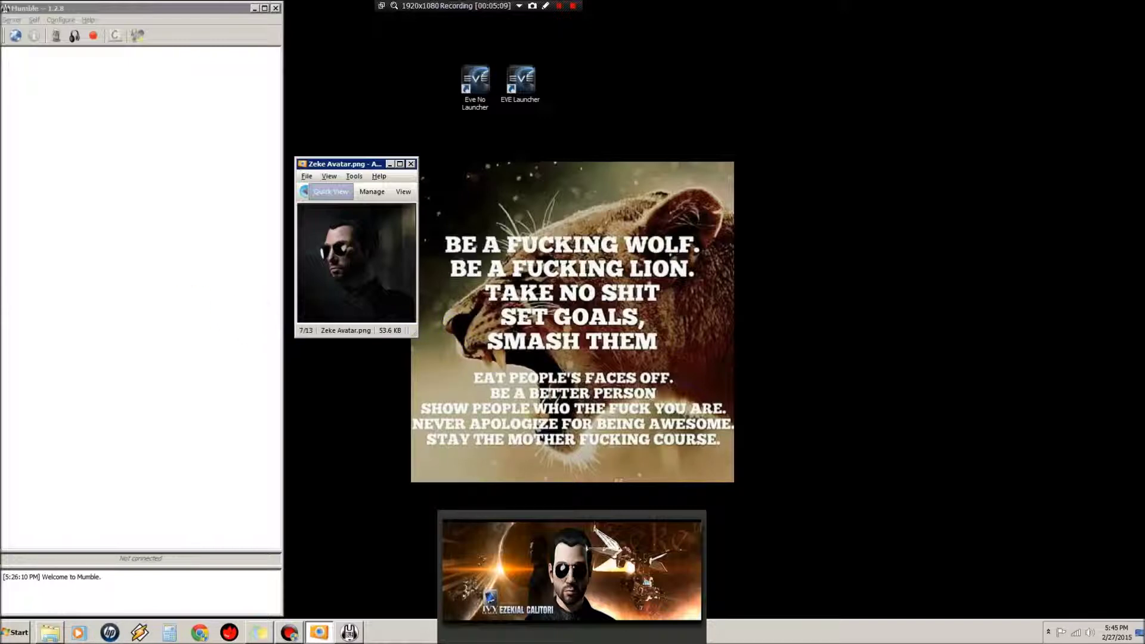
Step: Copy exefile.exe from C:\Games\CCP\EVE\bin in the file explorer and close the folder window
{"action": "mouse_move", "coordinate": [51, 84]}
{"action": "left_mouse_down"}
{"action": "mouse_move", "coordinate": [684, 144]}
{"action": "mouse_move", "coordinate": [715, 159]}
{"action": "left_mouse_up"}
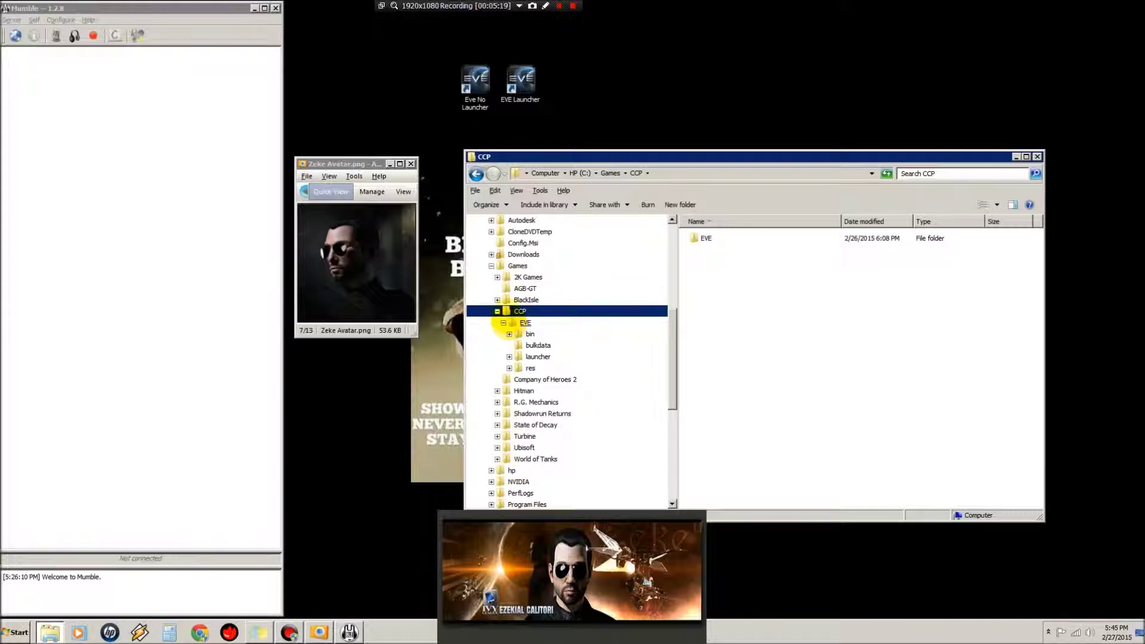
{"action": "left_click", "coordinate": [510, 330]}
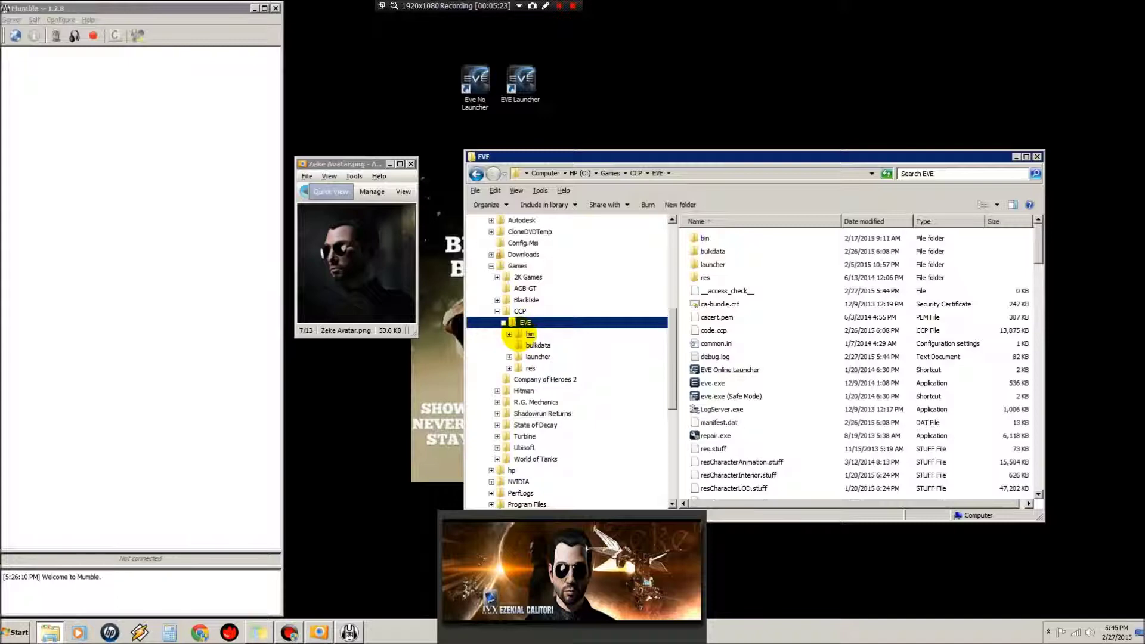
{"action": "left_click", "coordinate": [530, 335]}
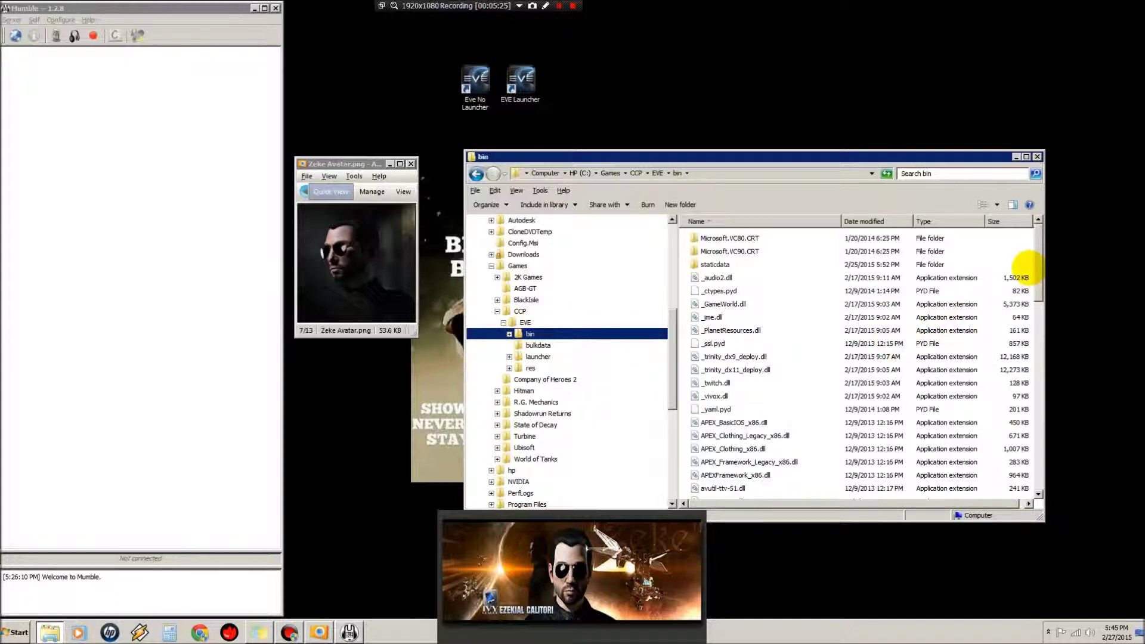
{"action": "left_click_drag", "start_coordinate": [1036, 267], "coordinate": [1035, 410]}
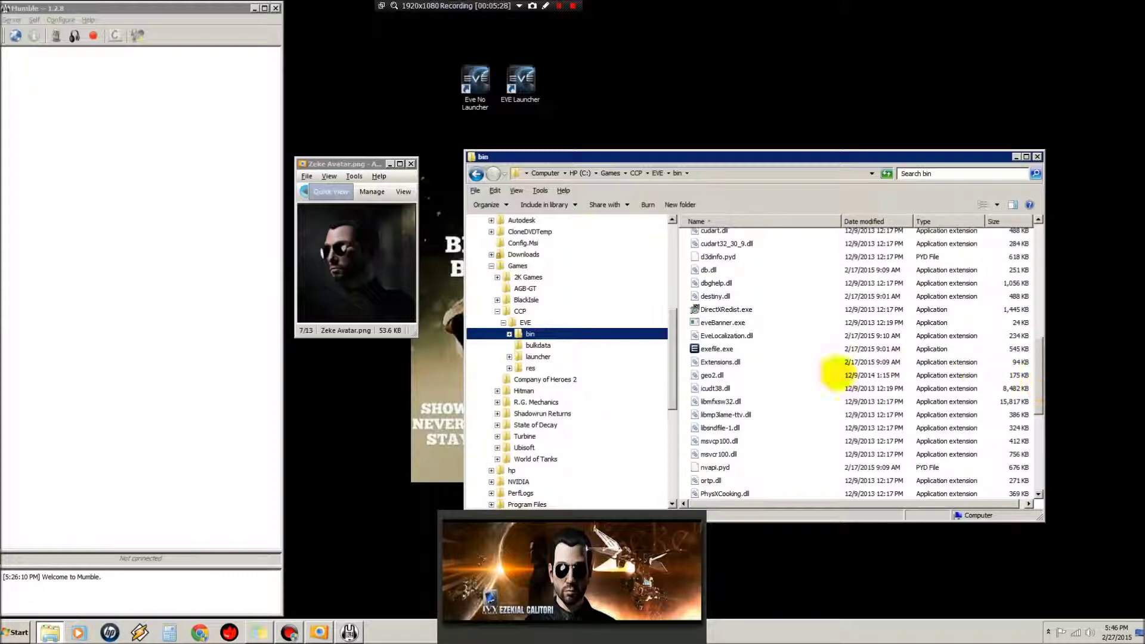
{"action": "left_click", "coordinate": [709, 346]}
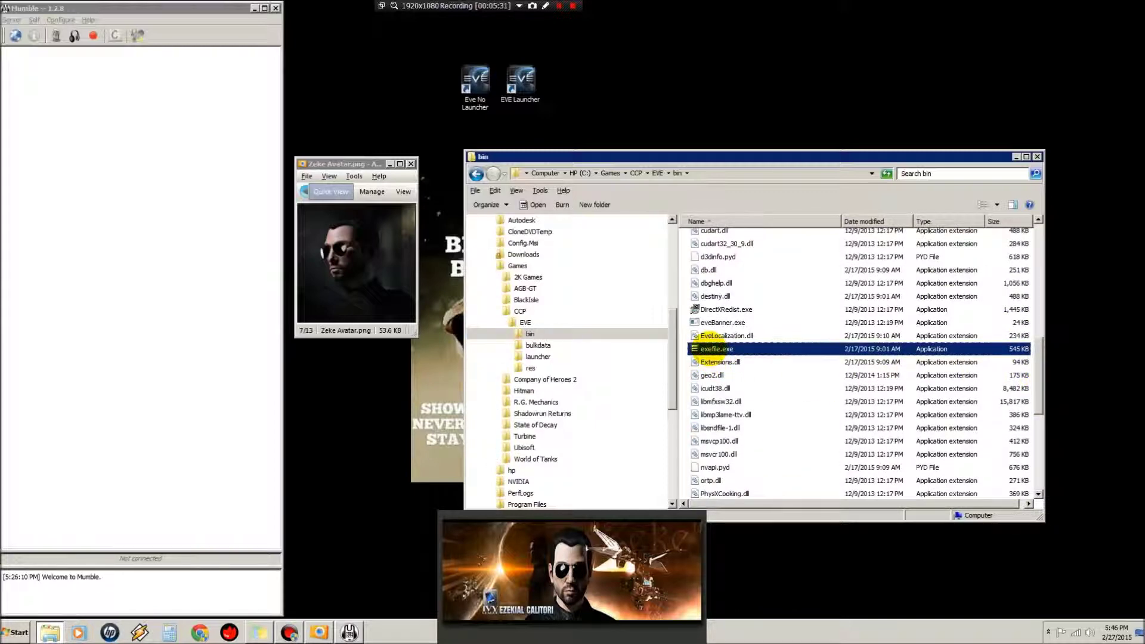
{"action": "right_click", "coordinate": [709, 349]}
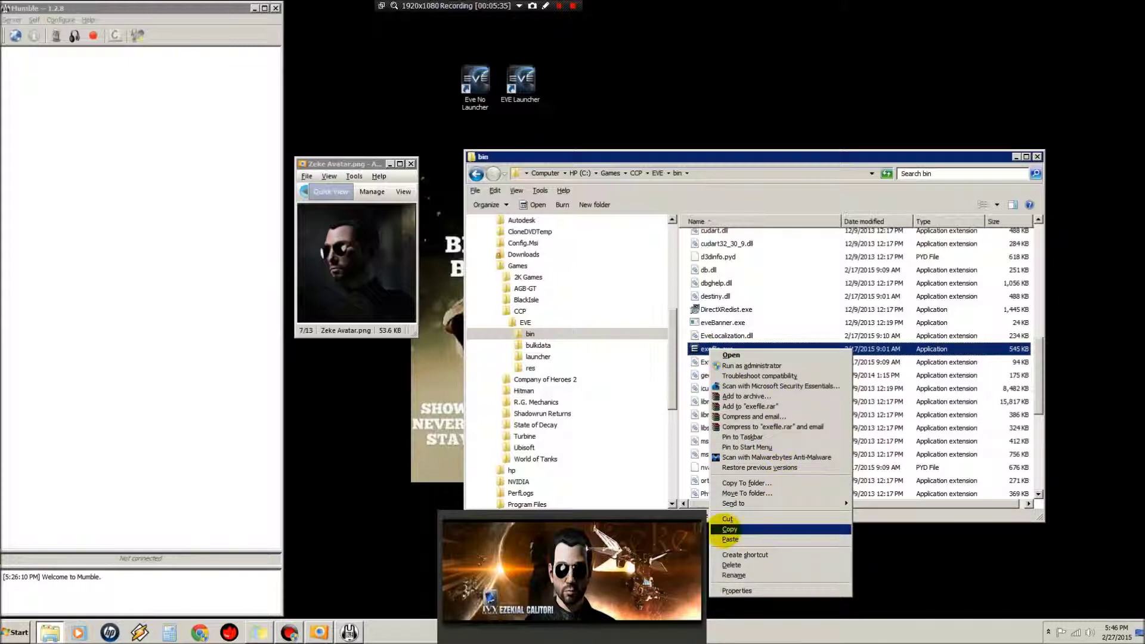
{"action": "left_click", "coordinate": [727, 519]}
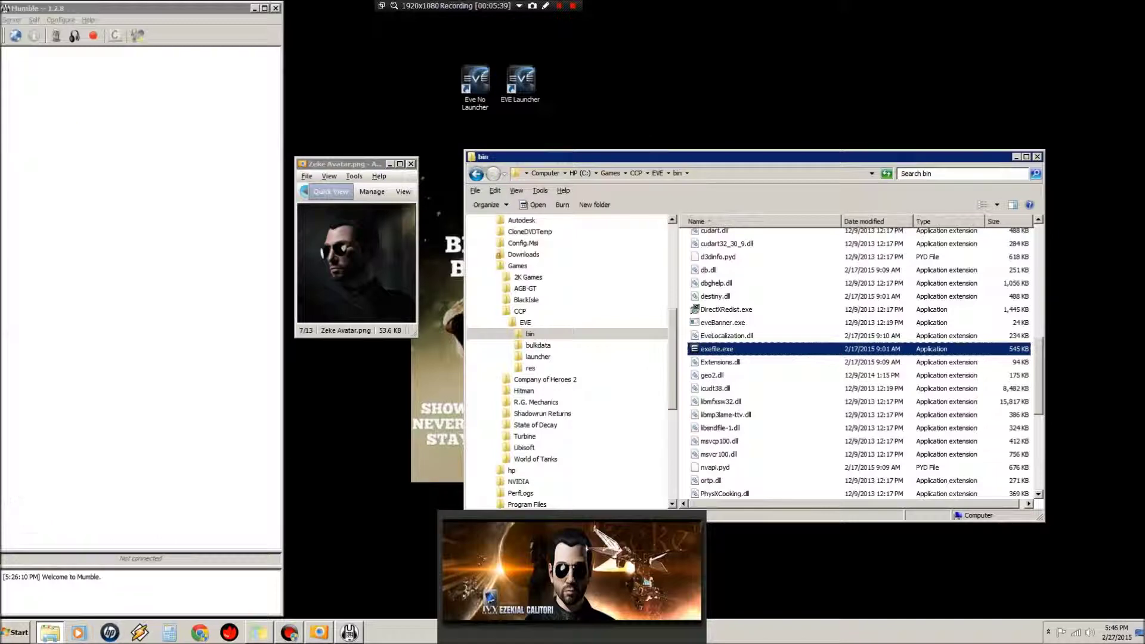
{"action": "left_click", "coordinate": [1037, 157]}
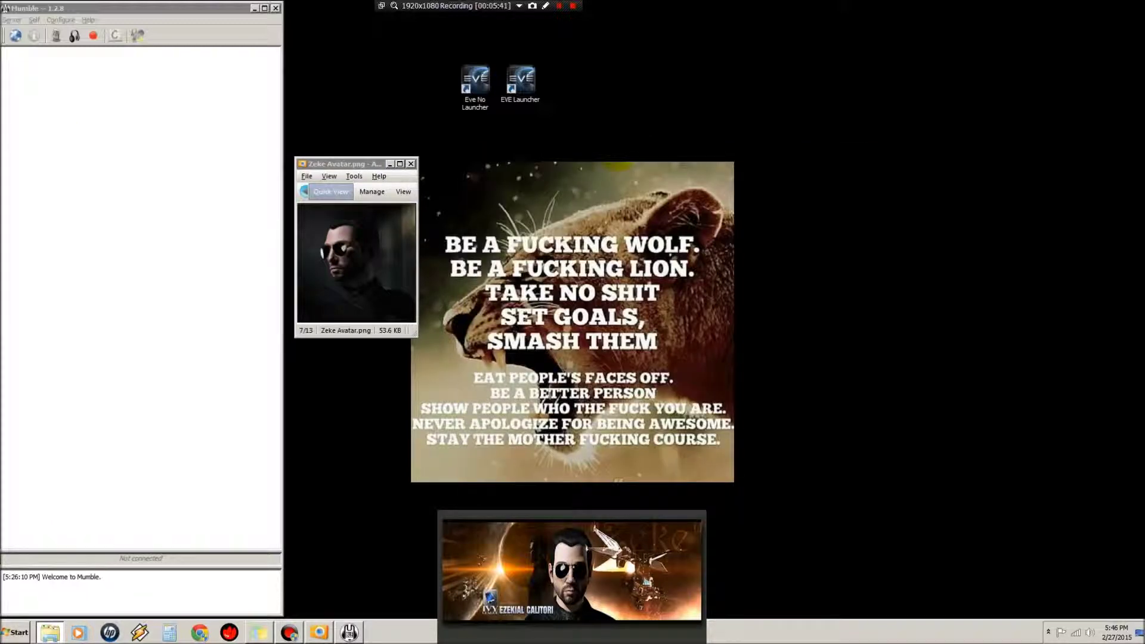
Step: Paste a shortcut to the copied exefile.exe onto the desktop and place it apart from the other EVE icons
{"action": "right_click", "coordinate": [664, 127]}
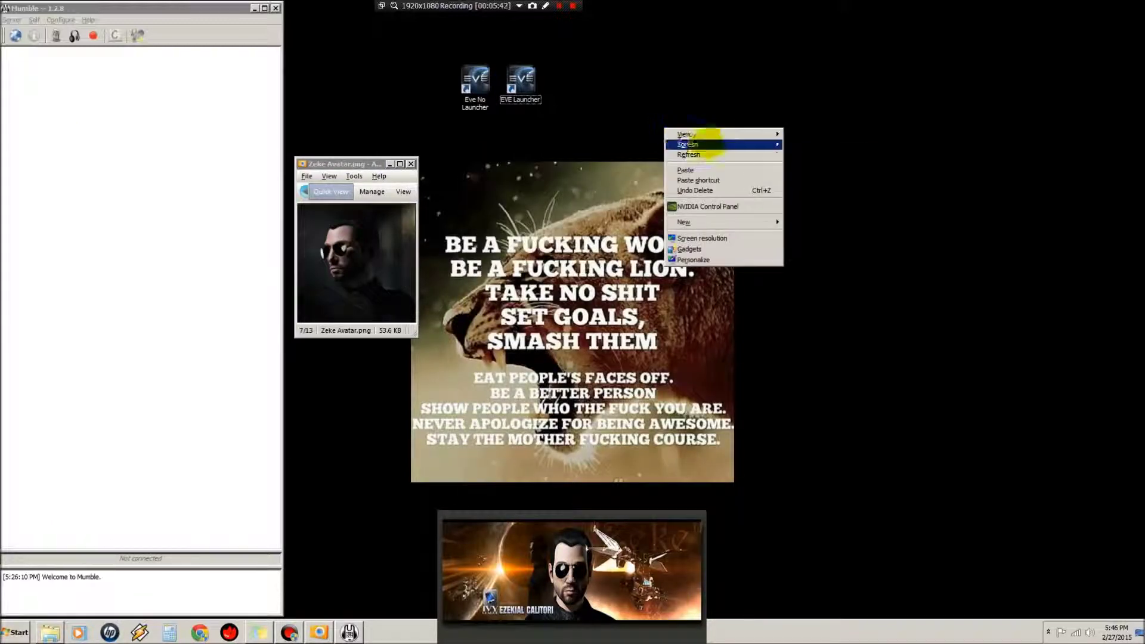
{"action": "left_click", "coordinate": [699, 179]}
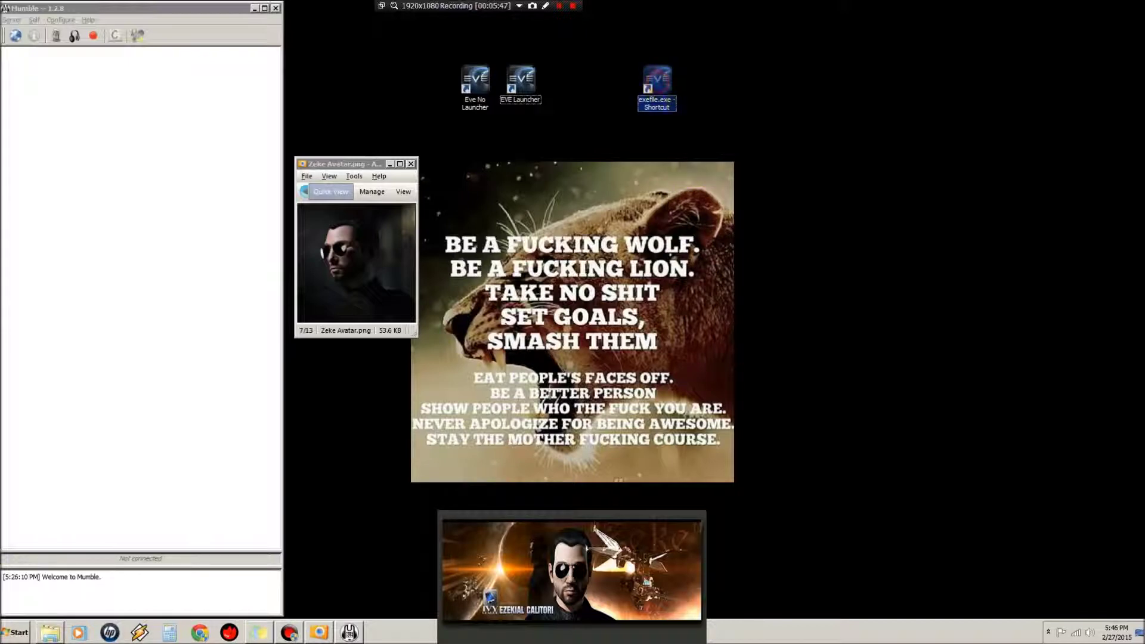
{"action": "left_click_drag", "start_coordinate": [657, 83], "coordinate": [702, 83]}
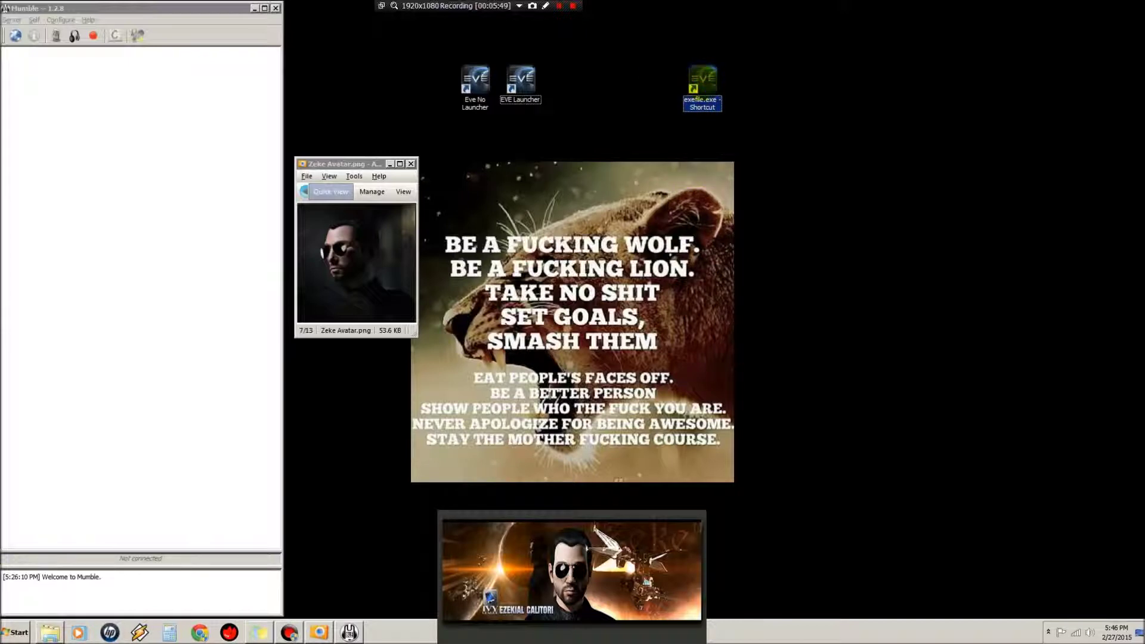
Step: Try adding quotation marks around the target path in the exefile.exe shortcut's properties
{"action": "right_click", "coordinate": [699, 82]}
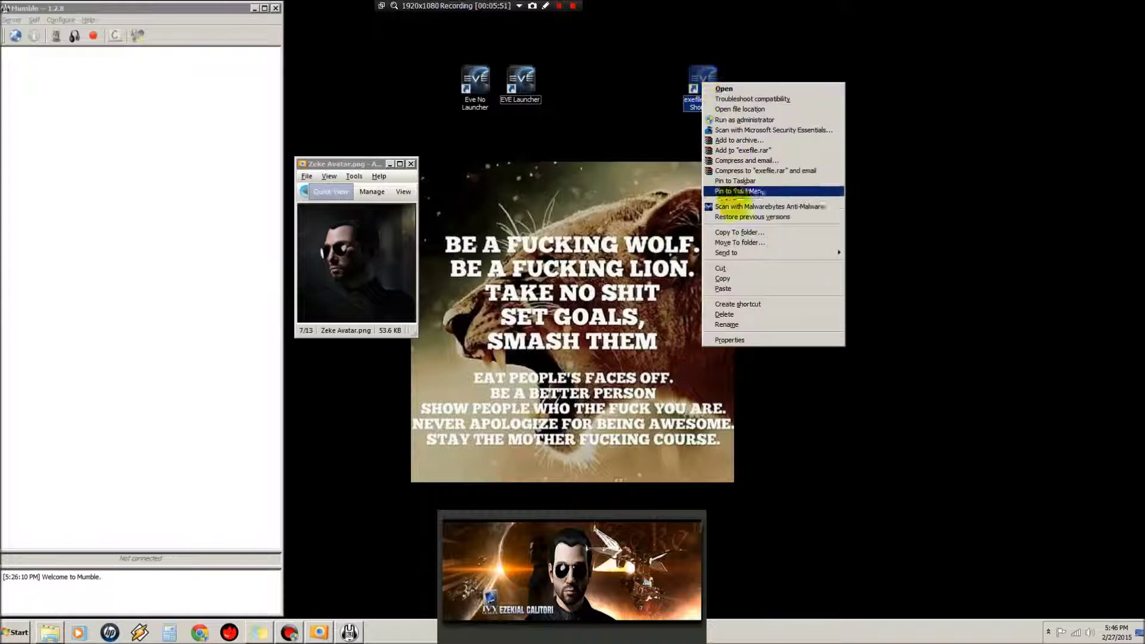
{"action": "left_click", "coordinate": [729, 340]}
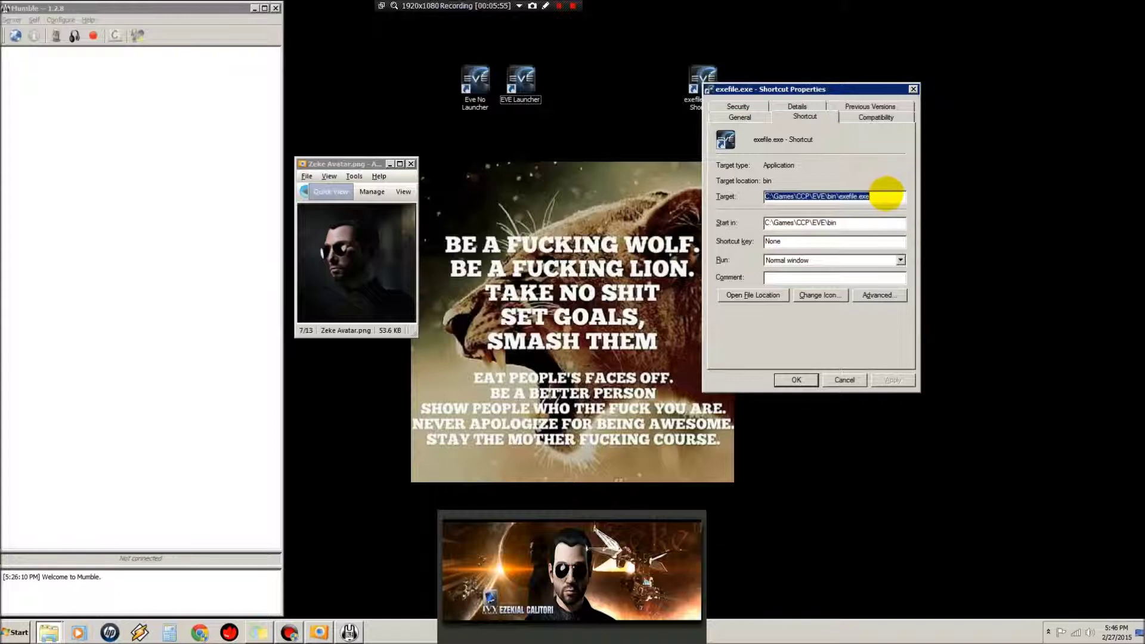
{"action": "left_click", "coordinate": [886, 195]}
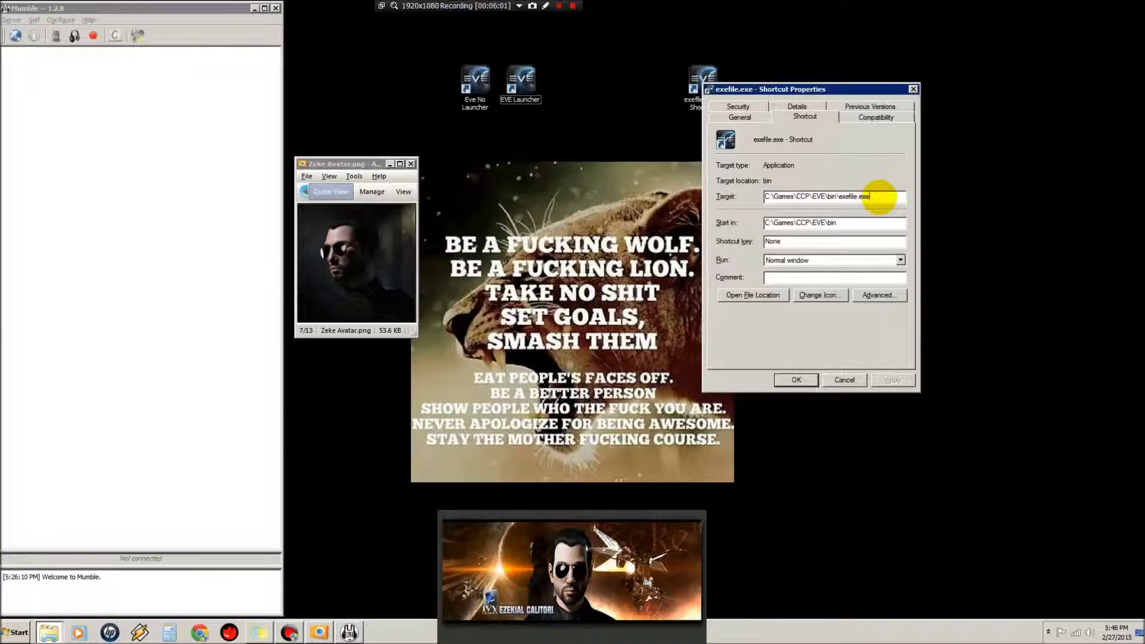
{"action": "type", "text": "\""}
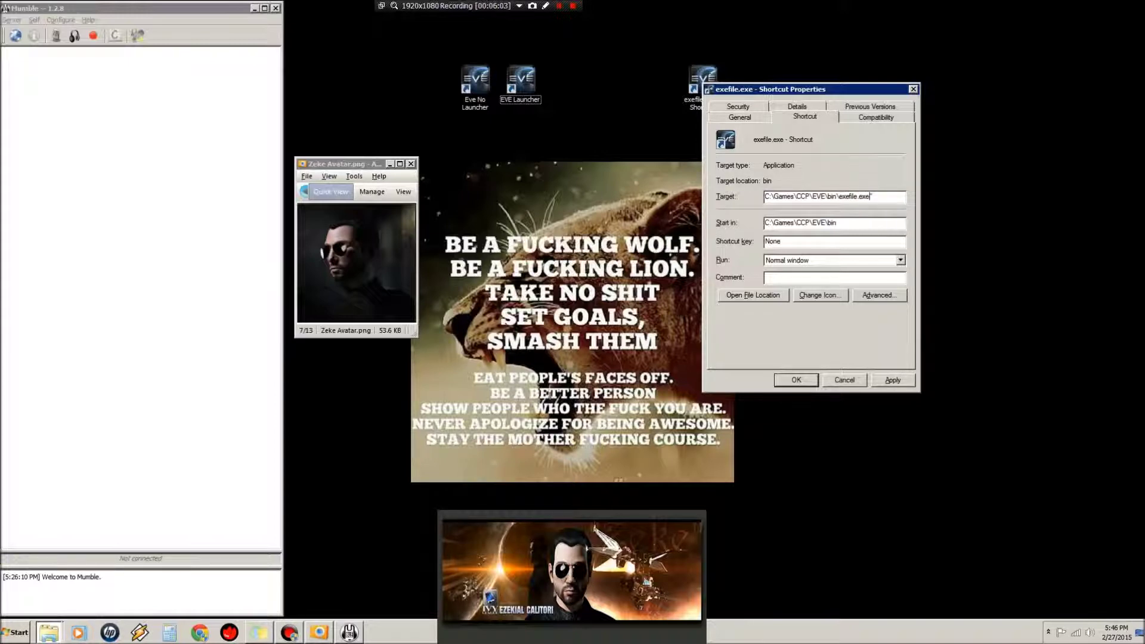
{"action": "left_click", "coordinate": [767, 196]}
{"action": "type", "text": "\""}
{"action": "key", "text": "BackSpace"}
{"action": "left_click", "coordinate": [794, 196]}
{"action": "key", "text": "Right"}
{"action": "key", "text": "Right"}
{"action": "key", "text": "Right"}
{"action": "key", "text": "Right"}
Step: Examine the launch arguments after exefile.exe in the Eve No Launcher shortcut's target, comparing it with the new shortcut, and cancel both properties dialogs
{"action": "right_click", "coordinate": [479, 82]}
{"action": "left_click", "coordinate": [506, 338]}
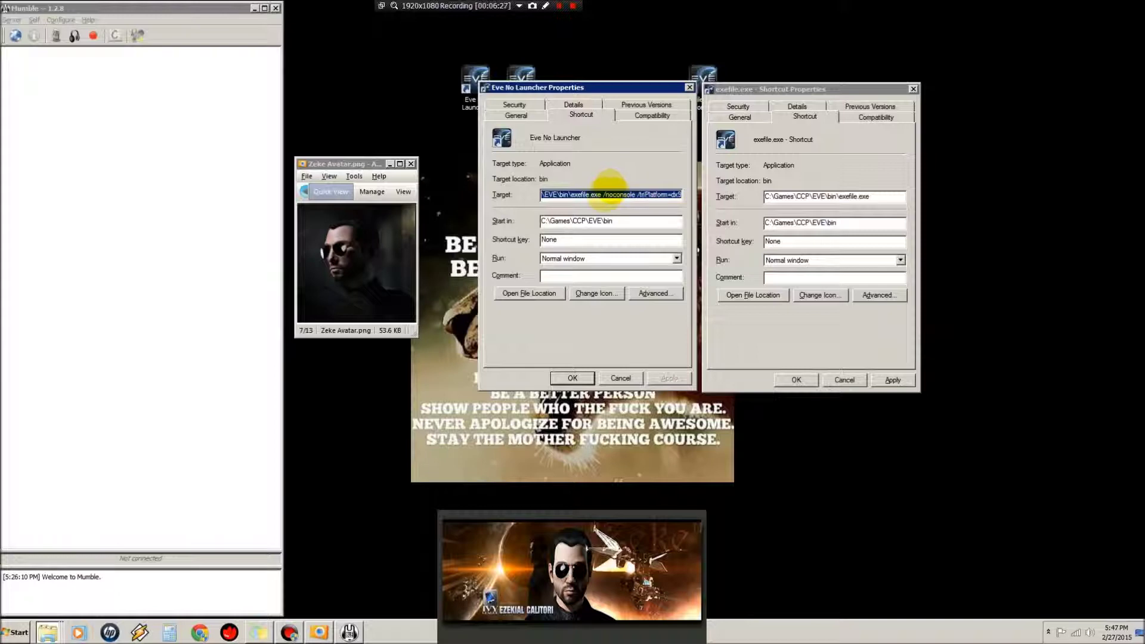
{"action": "left_click", "coordinate": [603, 194]}
{"action": "left_click_drag", "start_coordinate": [604, 194], "coordinate": [506, 191]}
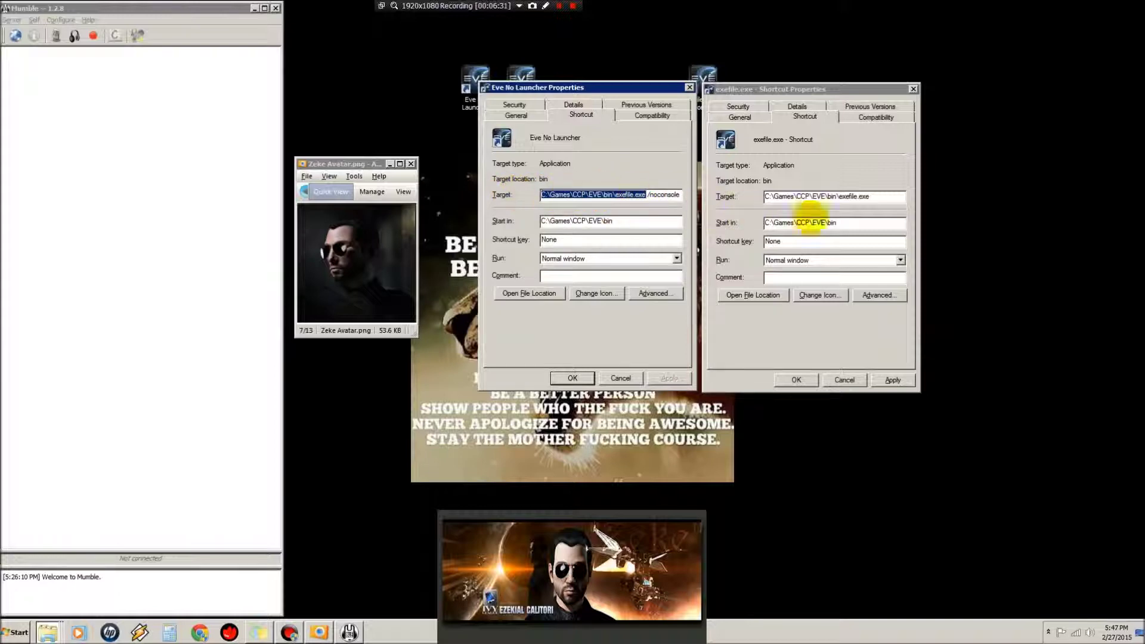
{"action": "left_click_drag", "start_coordinate": [648, 195], "coordinate": [695, 196]}
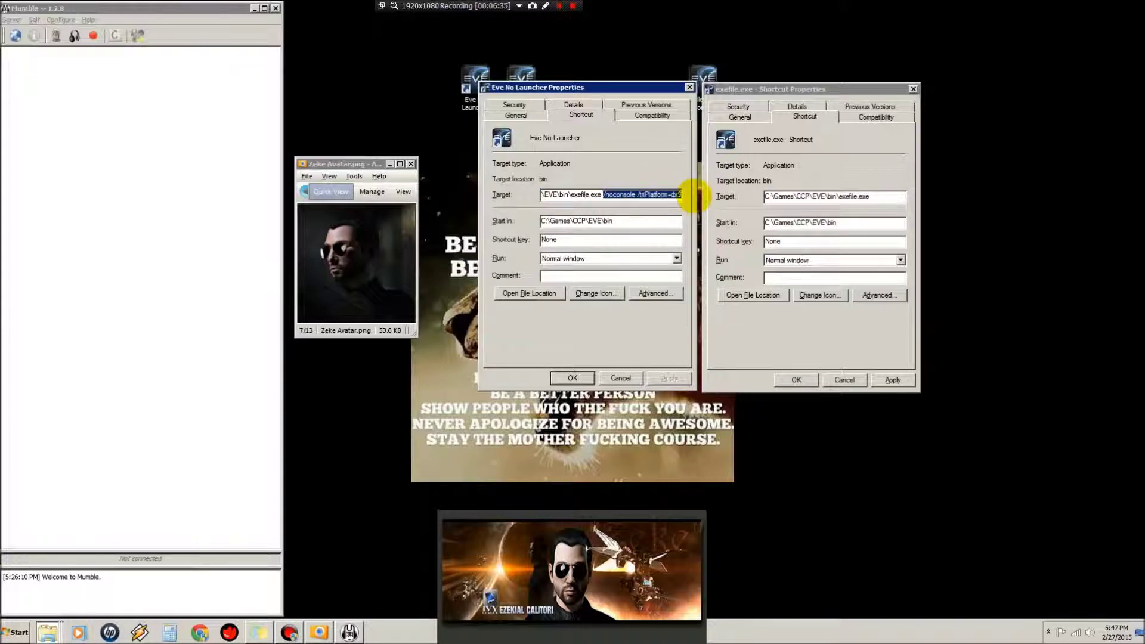
{"action": "left_click", "coordinate": [680, 194]}
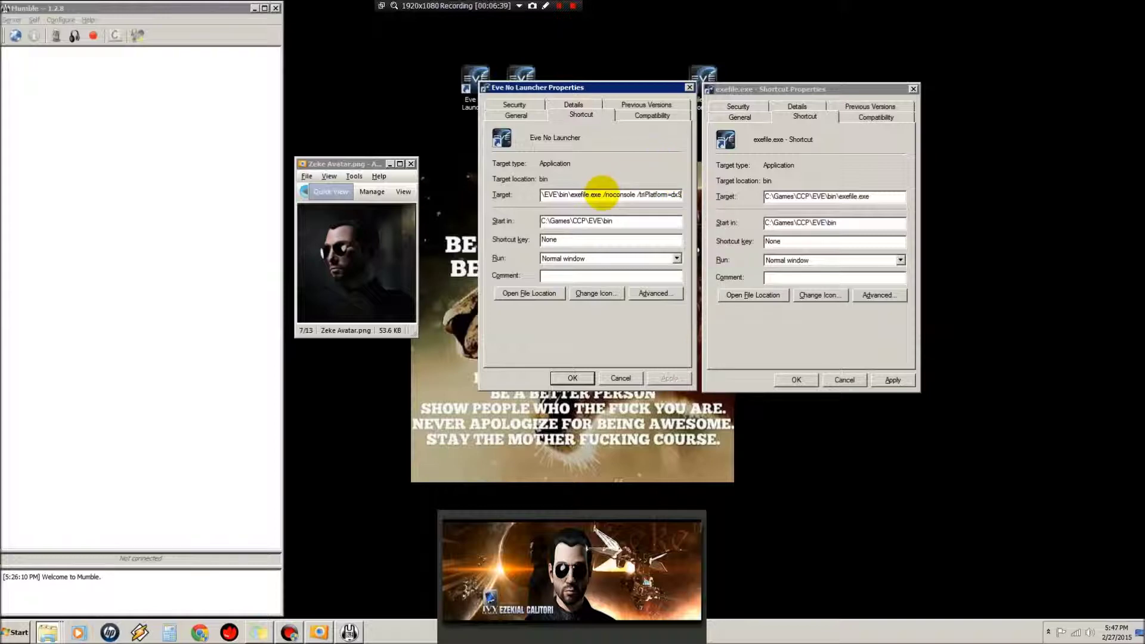
{"action": "left_click_drag", "start_coordinate": [604, 195], "coordinate": [682, 196]}
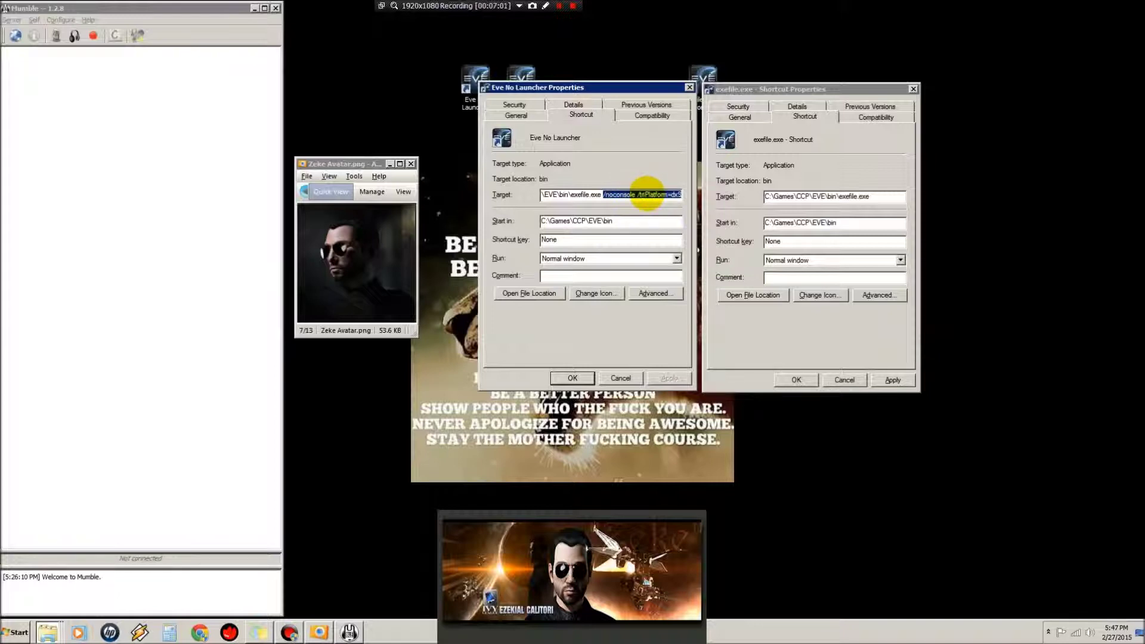
{"action": "left_click", "coordinate": [652, 179]}
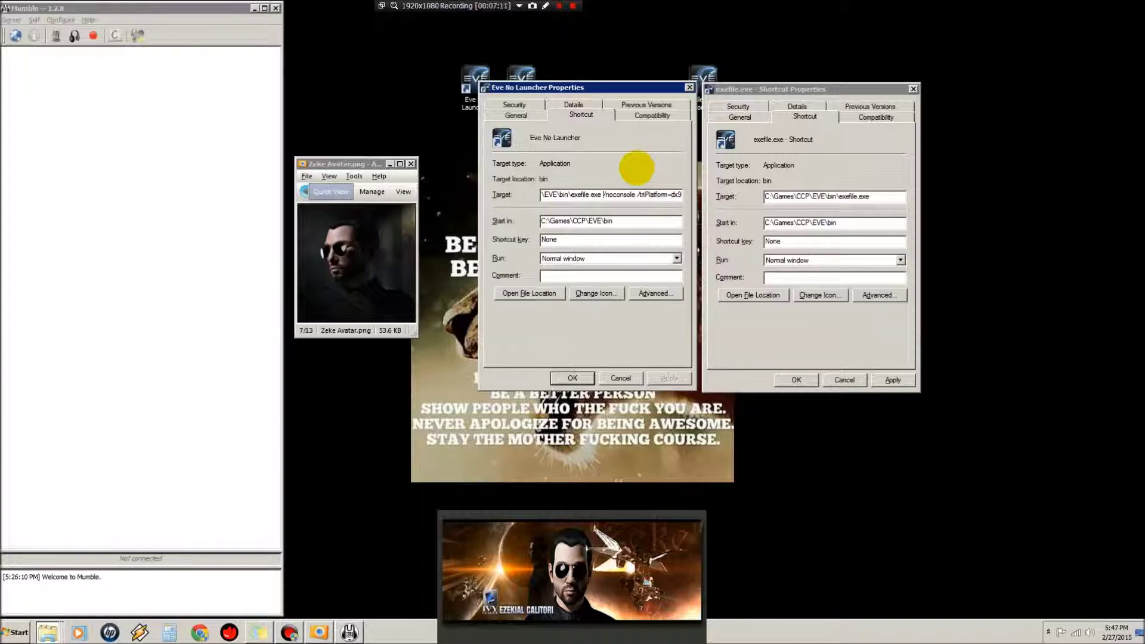
{"action": "left_click", "coordinate": [602, 195]}
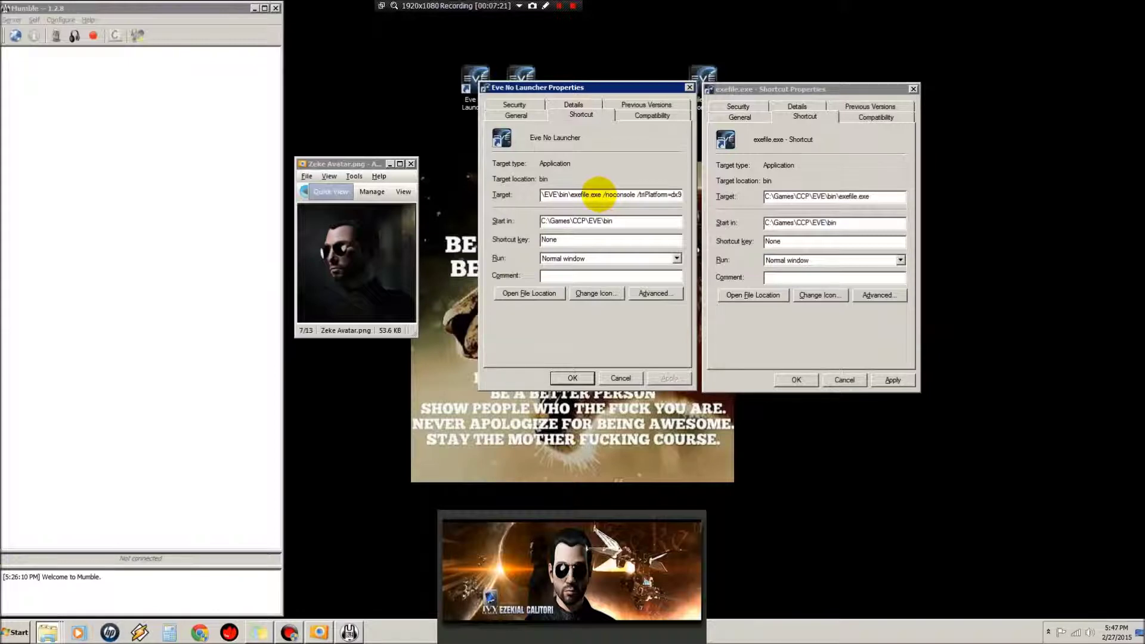
{"action": "left_click", "coordinate": [604, 195]}
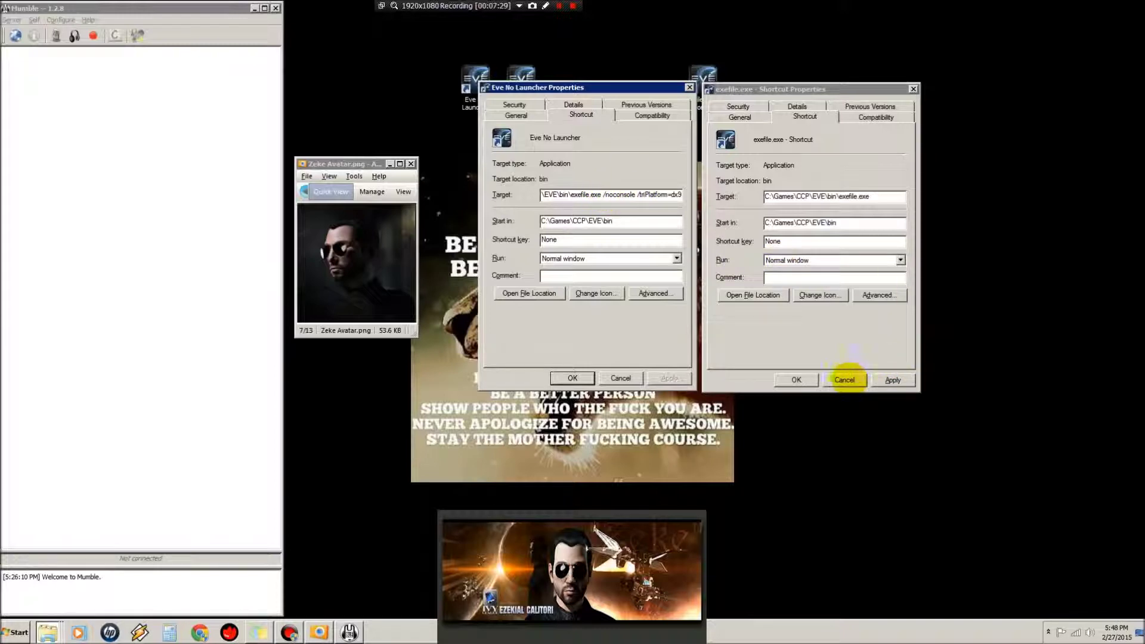
{"action": "left_click", "coordinate": [844, 380]}
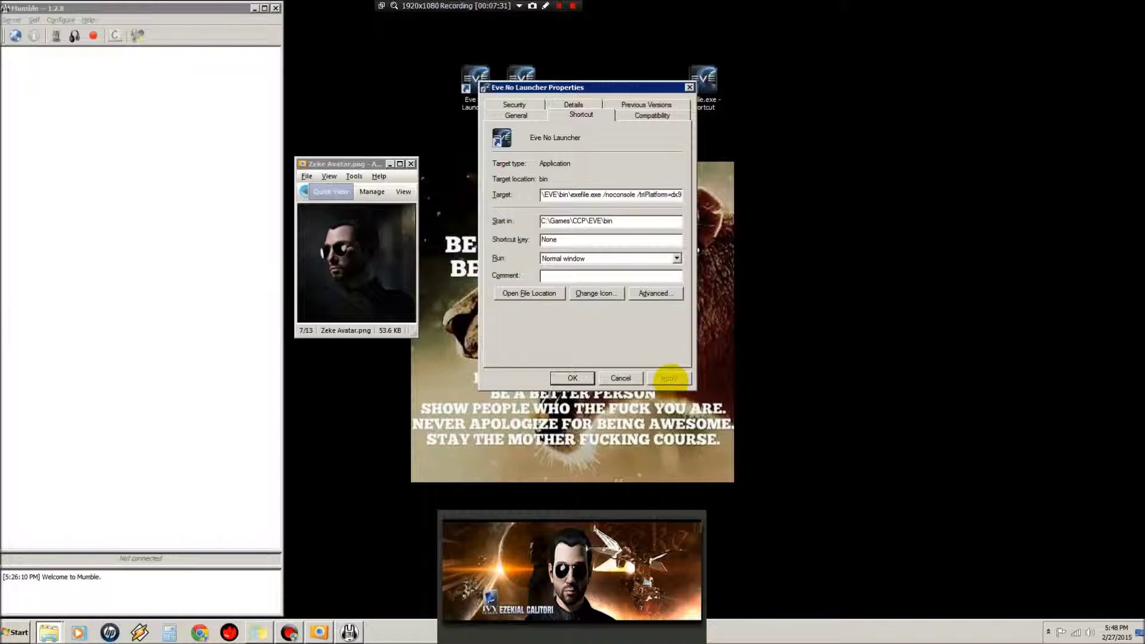
{"action": "left_click", "coordinate": [623, 377]}
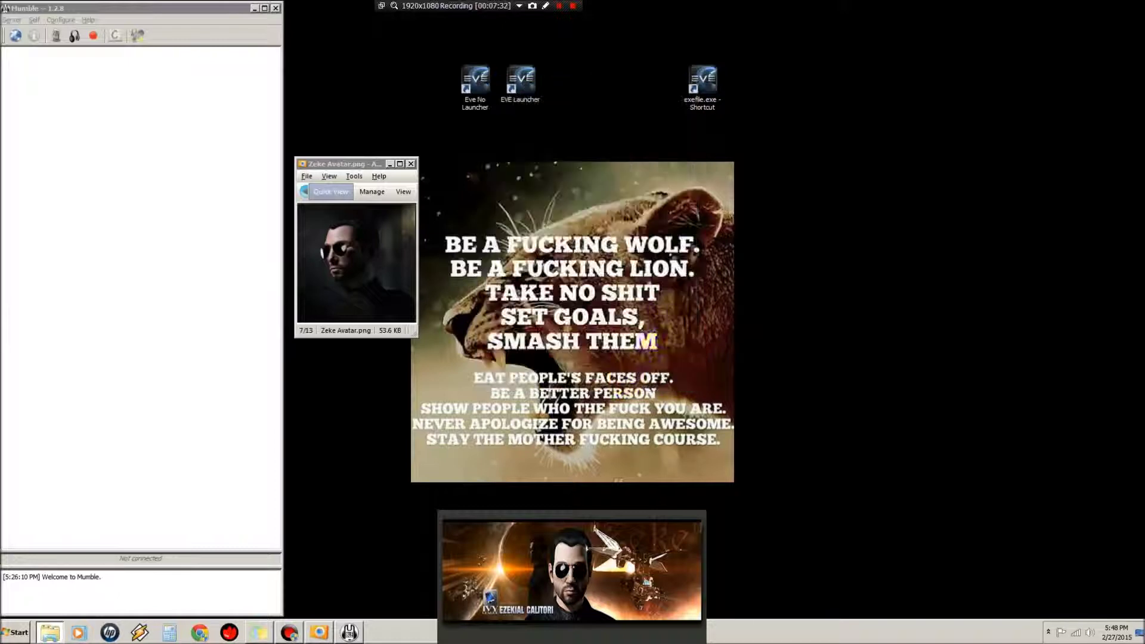
Step: Delete the exefile.exe shortcut from the desktop
{"action": "right_click", "coordinate": [696, 82]}
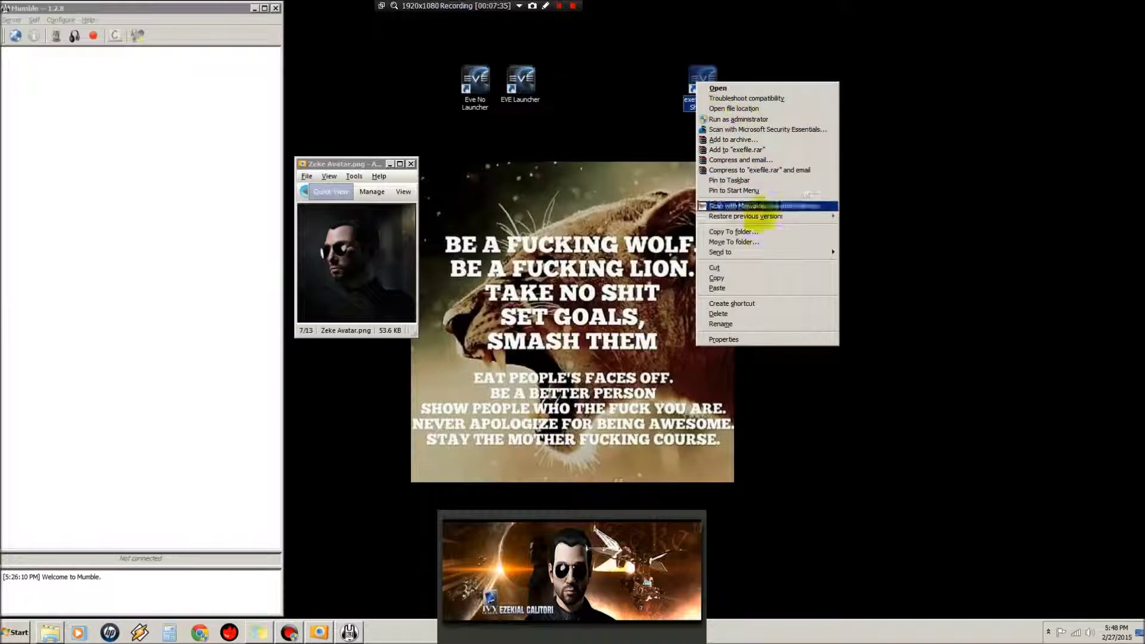
{"action": "left_click", "coordinate": [718, 314]}
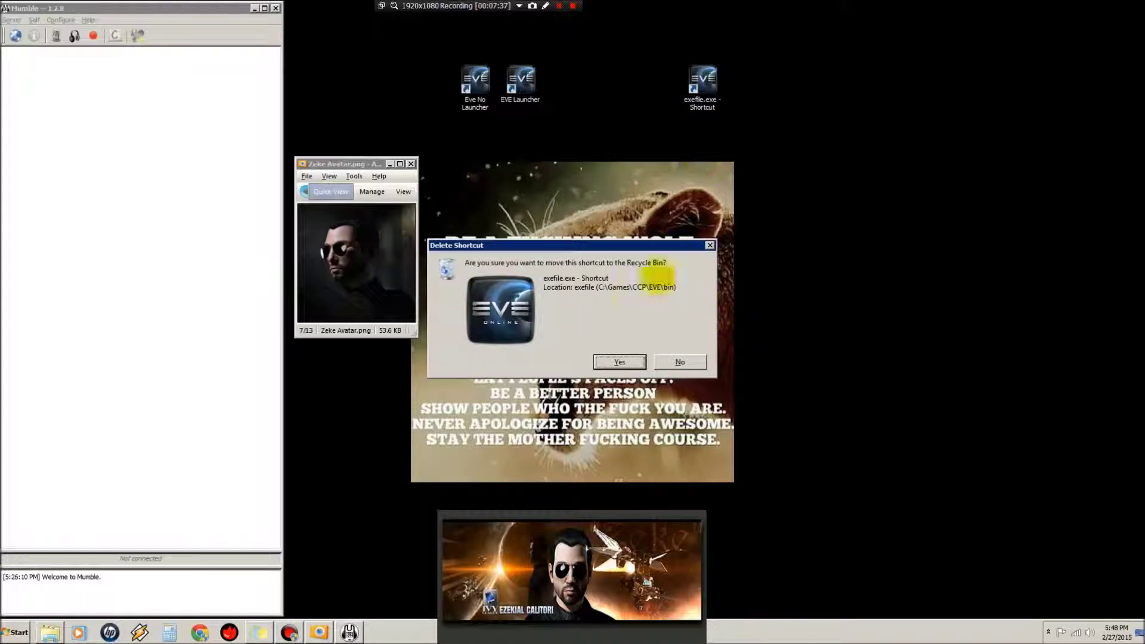
{"action": "left_click", "coordinate": [619, 361]}
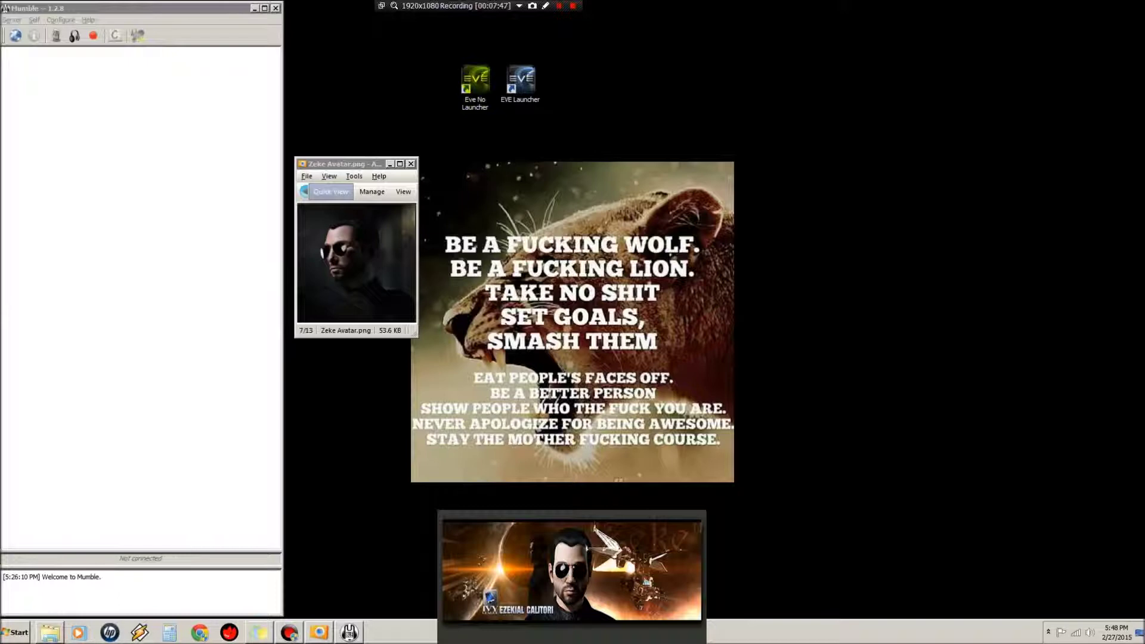
Step: Start EVE Online from the Eve No Launcher desktop shortcut to check that it loads, and quit the game
{"action": "left_click", "coordinate": [474, 84]}
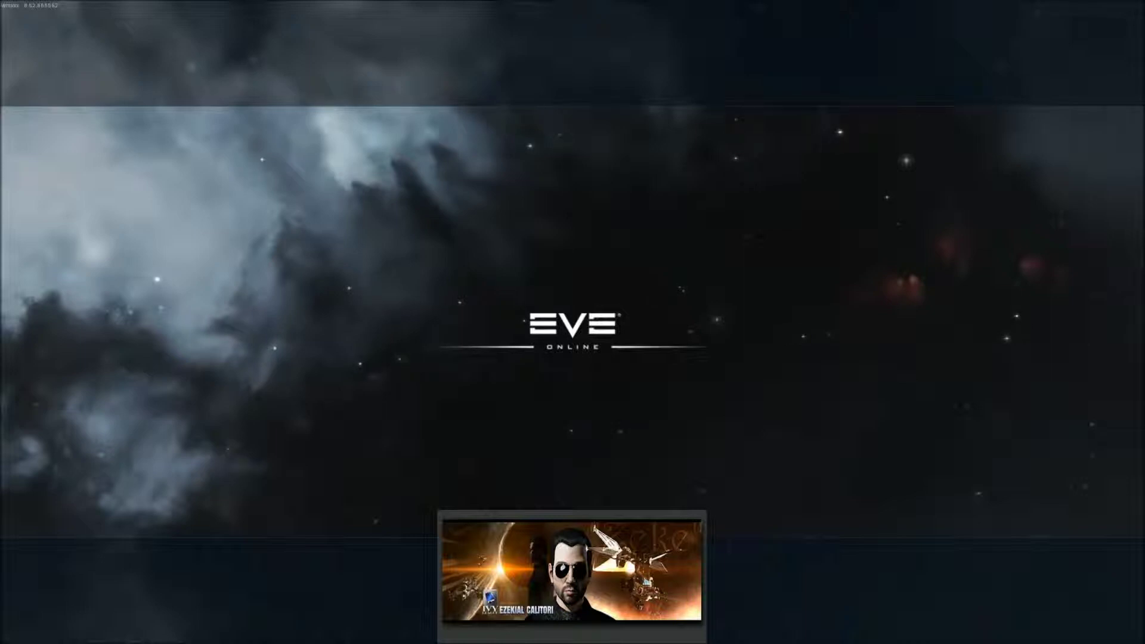
{"action": "key", "text": "Escape"}
{"action": "left_click", "coordinate": [766, 465]}
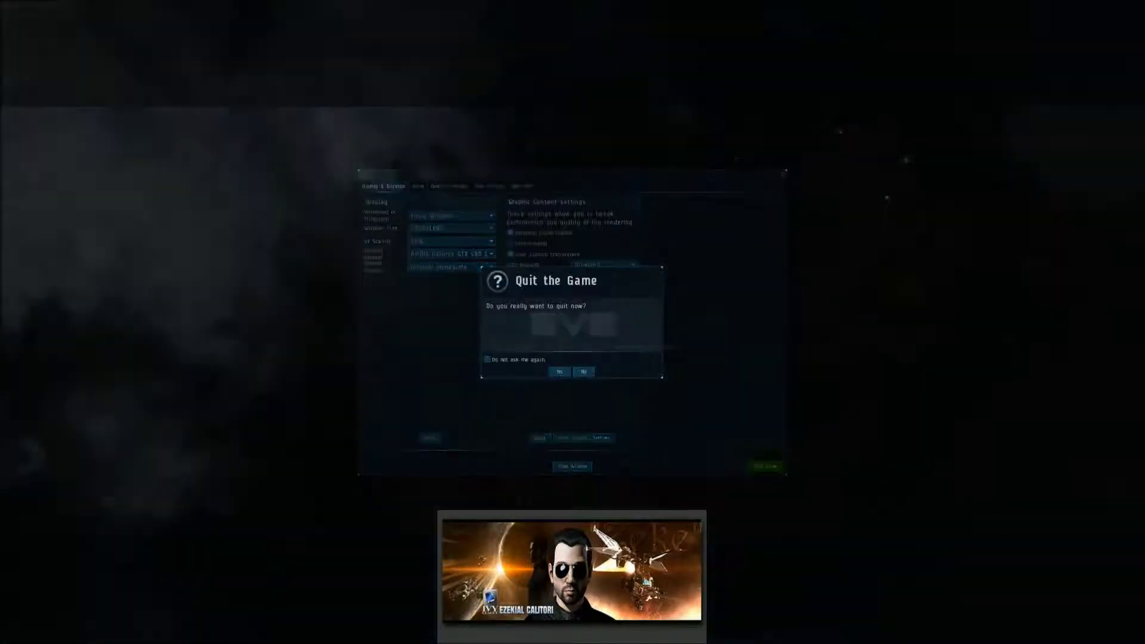
{"action": "left_click", "coordinate": [560, 372]}
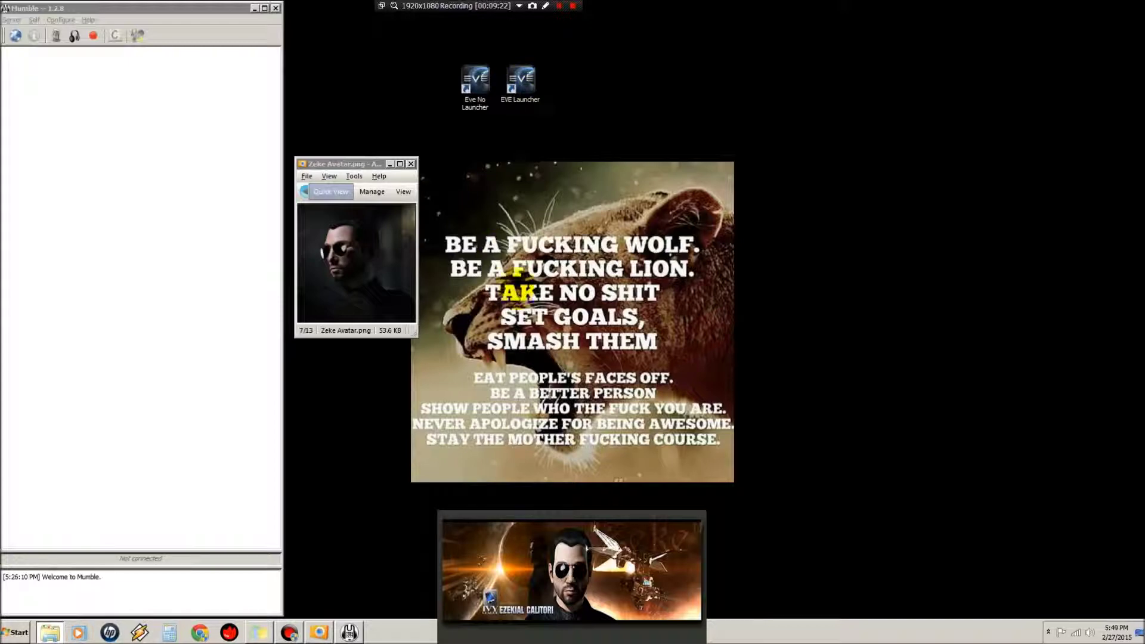
Step: Connect Mumble to the Eve University server from the favorites
{"action": "left_click", "coordinate": [13, 20]}
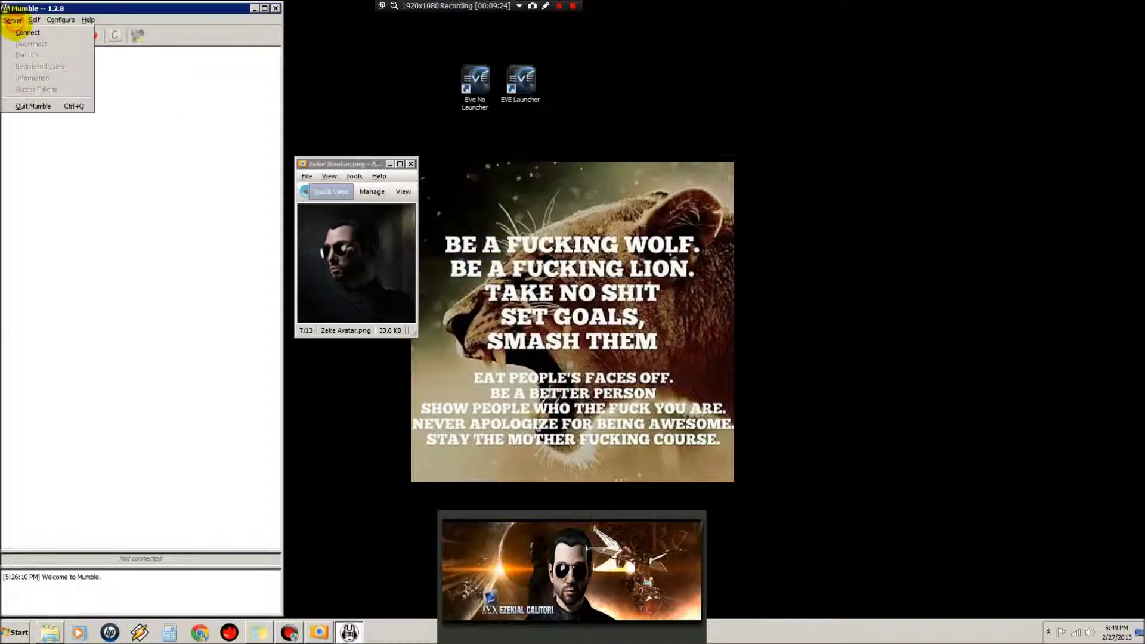
{"action": "left_click", "coordinate": [23, 34]}
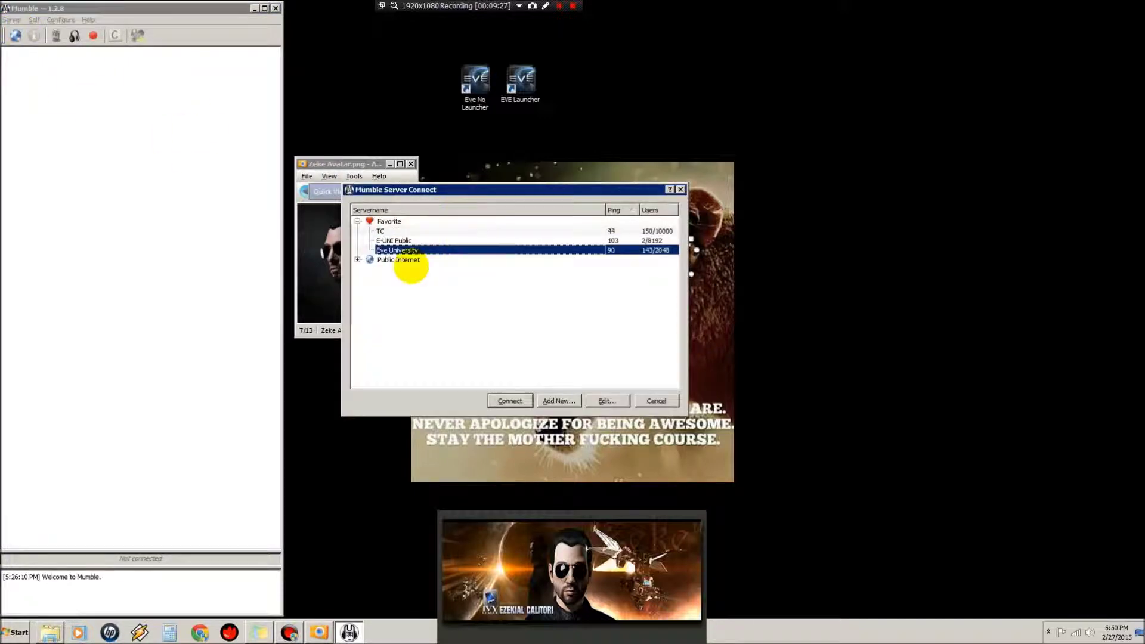
{"action": "double_click", "coordinate": [413, 250]}
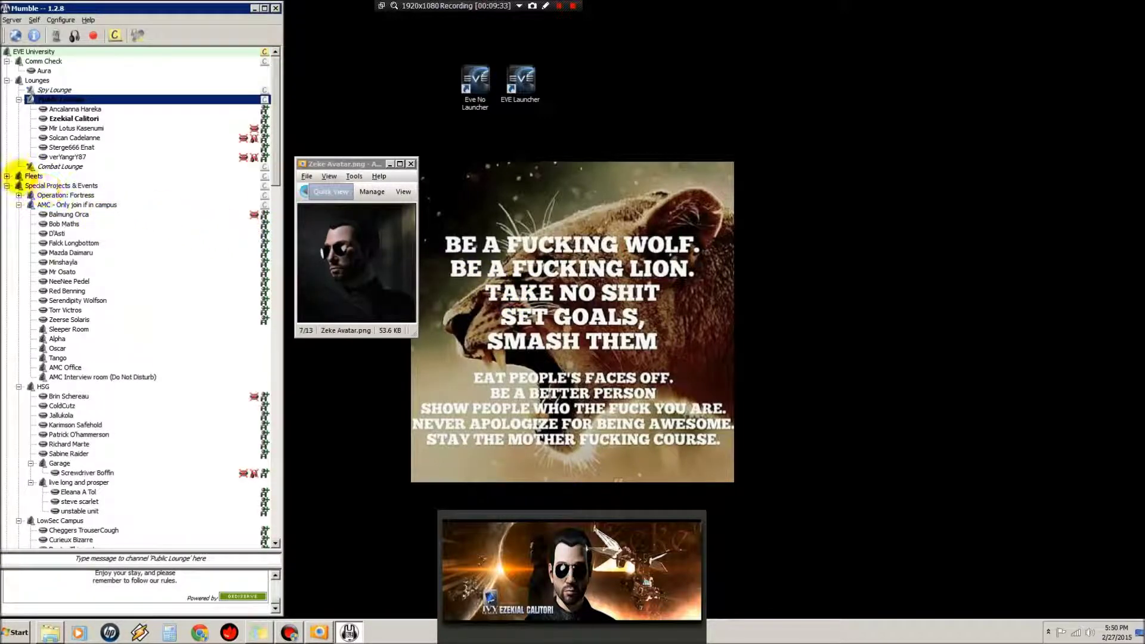
Step: Join the Alpha channel under Fleets and start EVE Online with the Eve No Launcher shortcut
{"action": "left_click", "coordinate": [7, 176]}
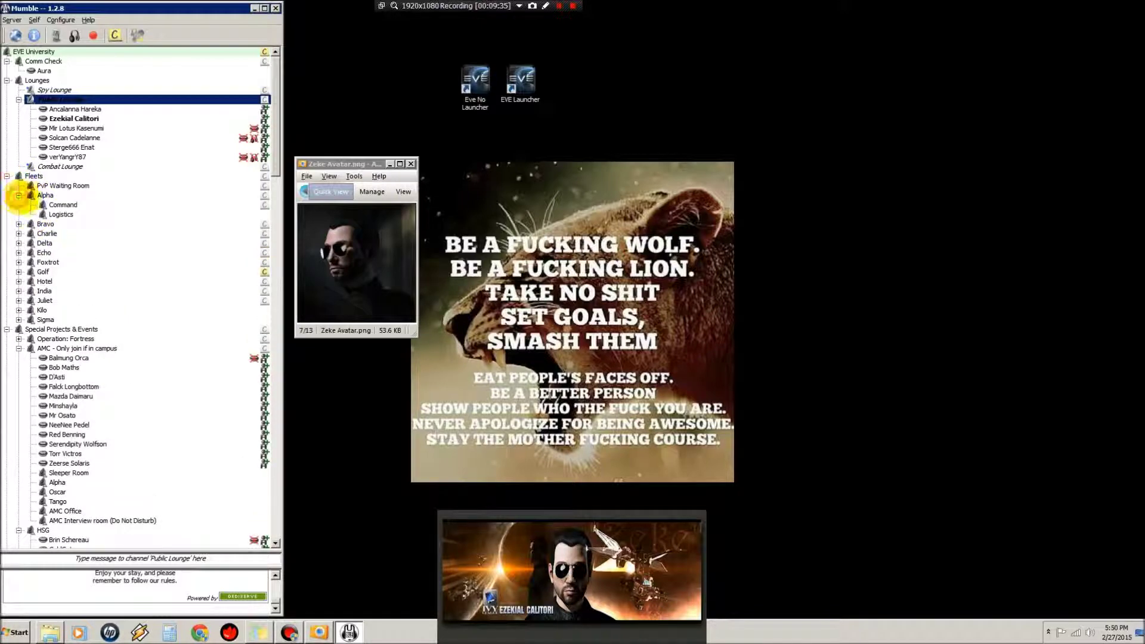
{"action": "left_click", "coordinate": [44, 195]}
{"action": "double_click", "coordinate": [42, 196]}
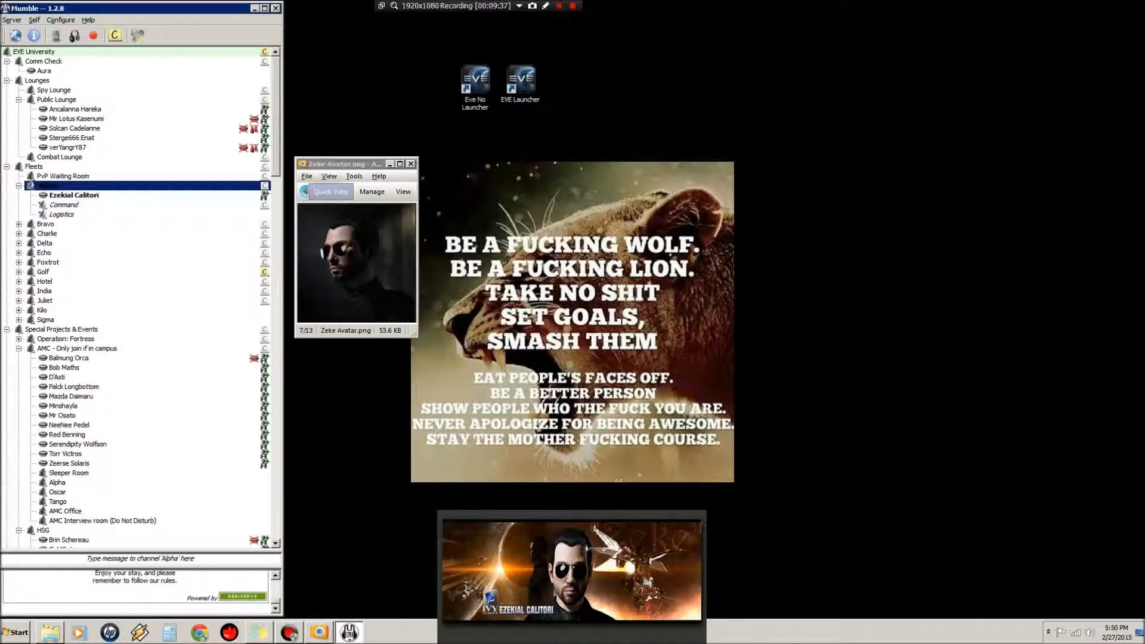
{"action": "left_click", "coordinate": [475, 77]}
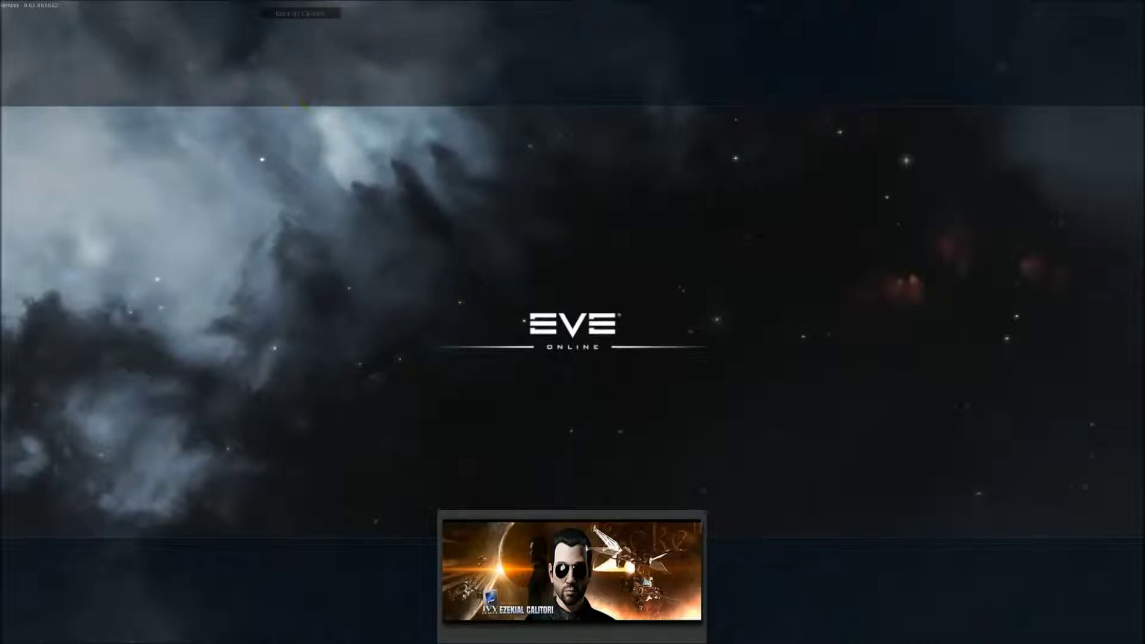
Step: Switch to Mumble, join the NullSec Campus channel, and return to EVE Online to view the overlay
{"action": "key", "text": "alt+Tab"}
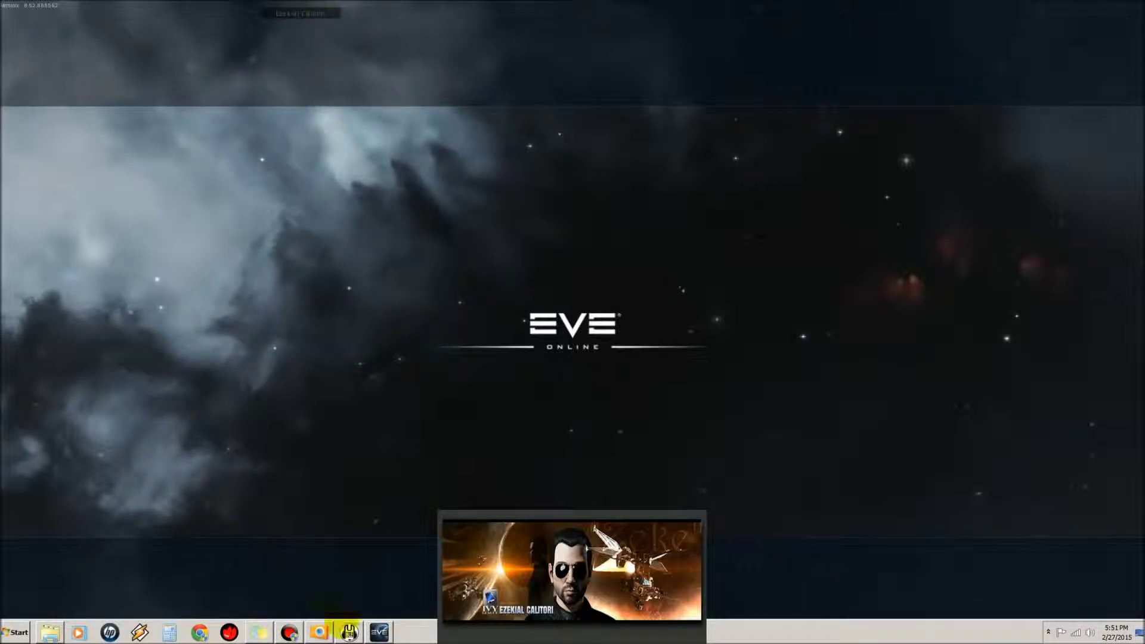
{"action": "scroll", "coordinate": [116, 307], "scroll_direction": "down", "scroll_amount": 17}
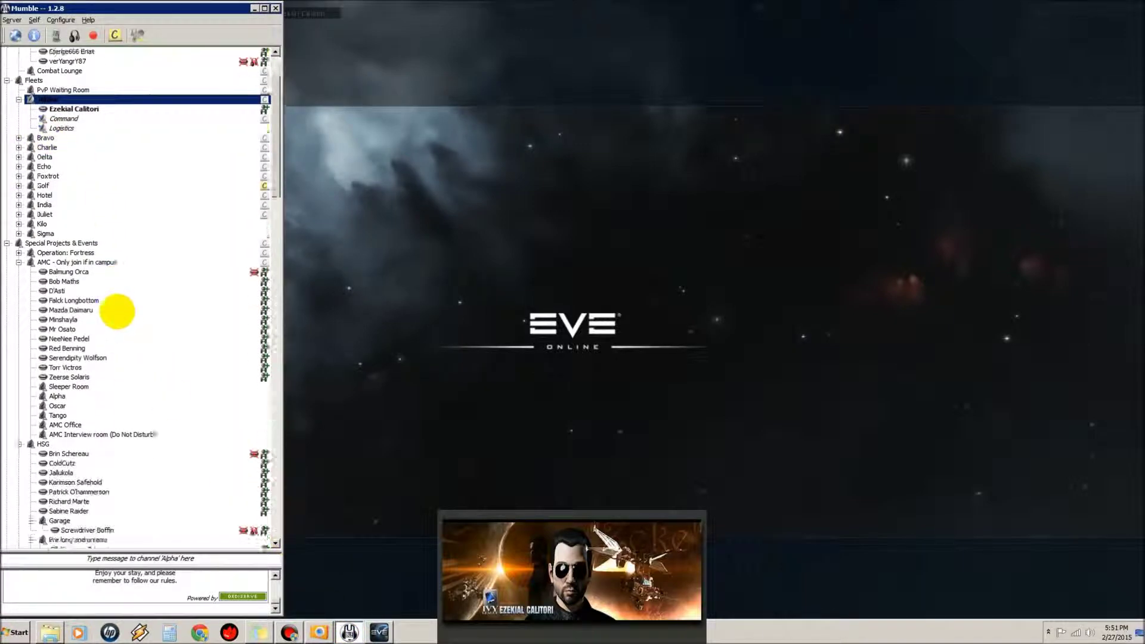
{"action": "scroll", "coordinate": [122, 313], "scroll_direction": "down", "scroll_amount": 20}
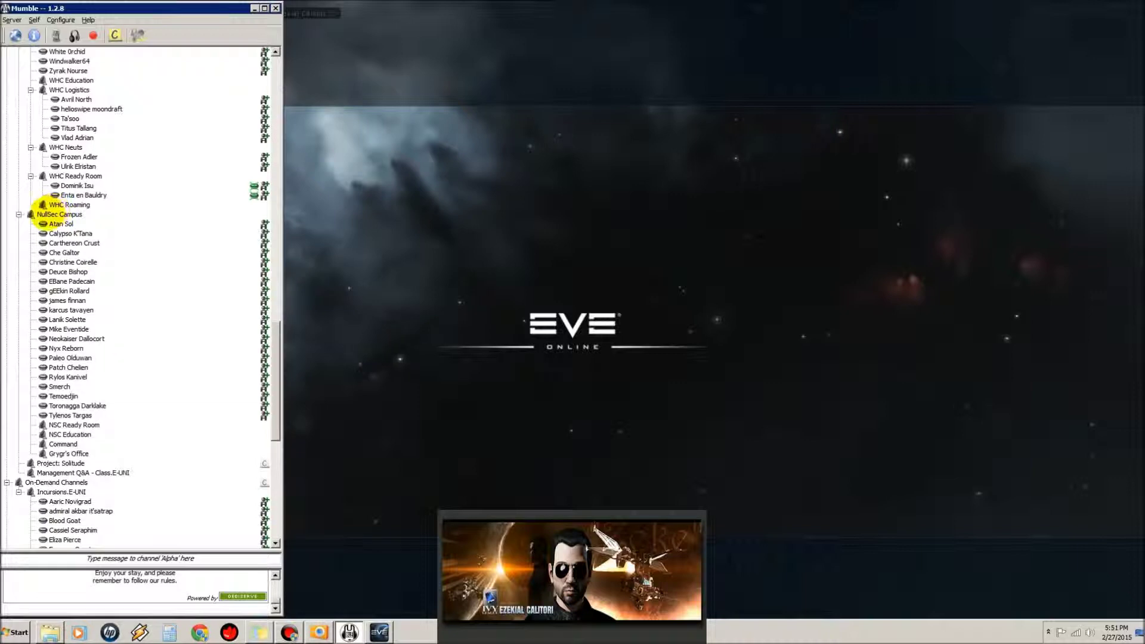
{"action": "double_click", "coordinate": [54, 216]}
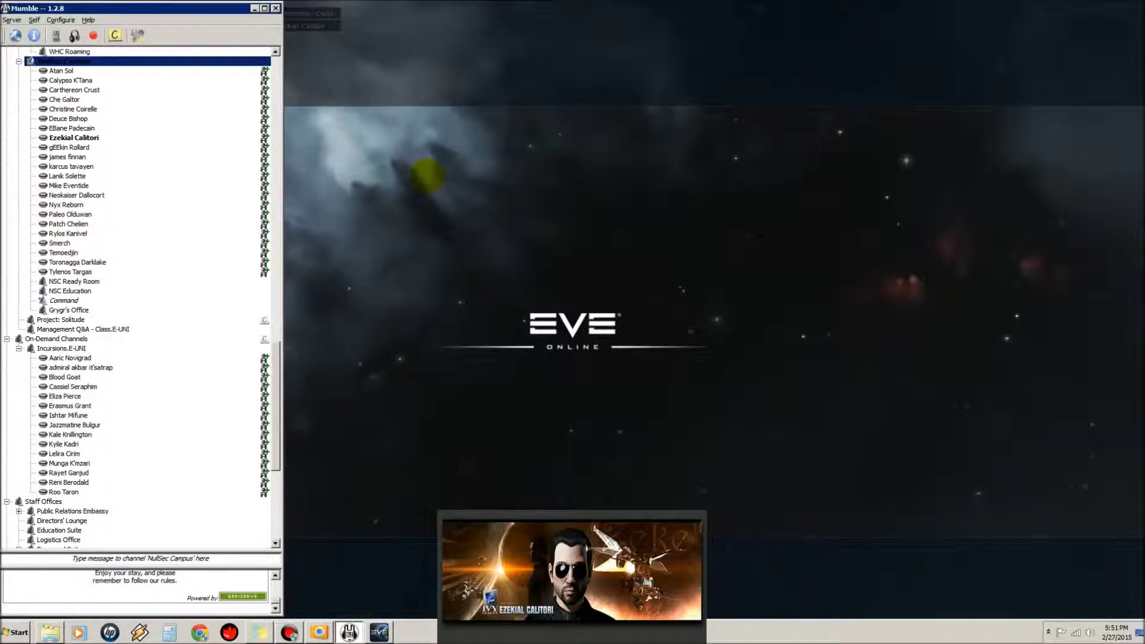
{"action": "left_click", "coordinate": [427, 174]}
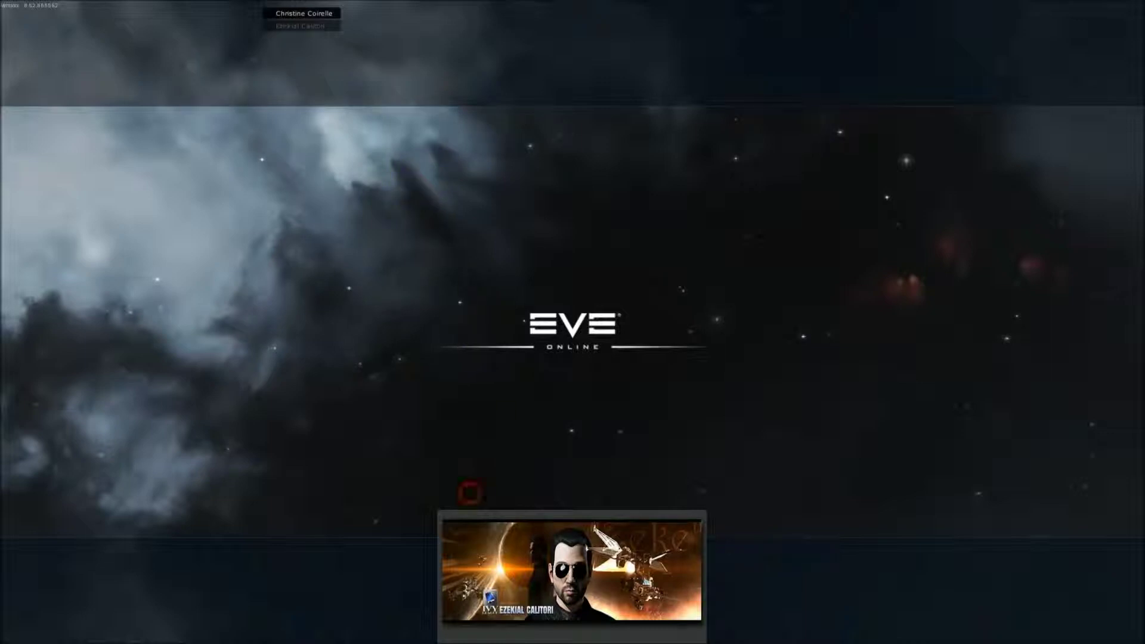
Step: Switch back to Mumble and disconnect from the Eve University server
{"action": "mouse_move", "coordinate": [357, 638]}
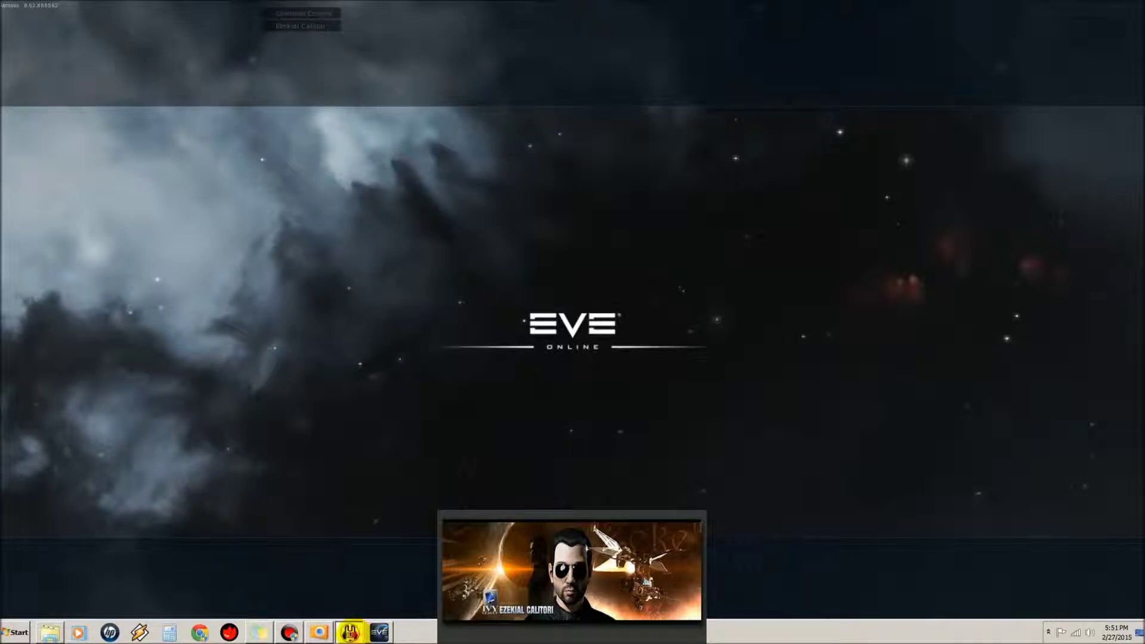
{"action": "left_click", "coordinate": [349, 632]}
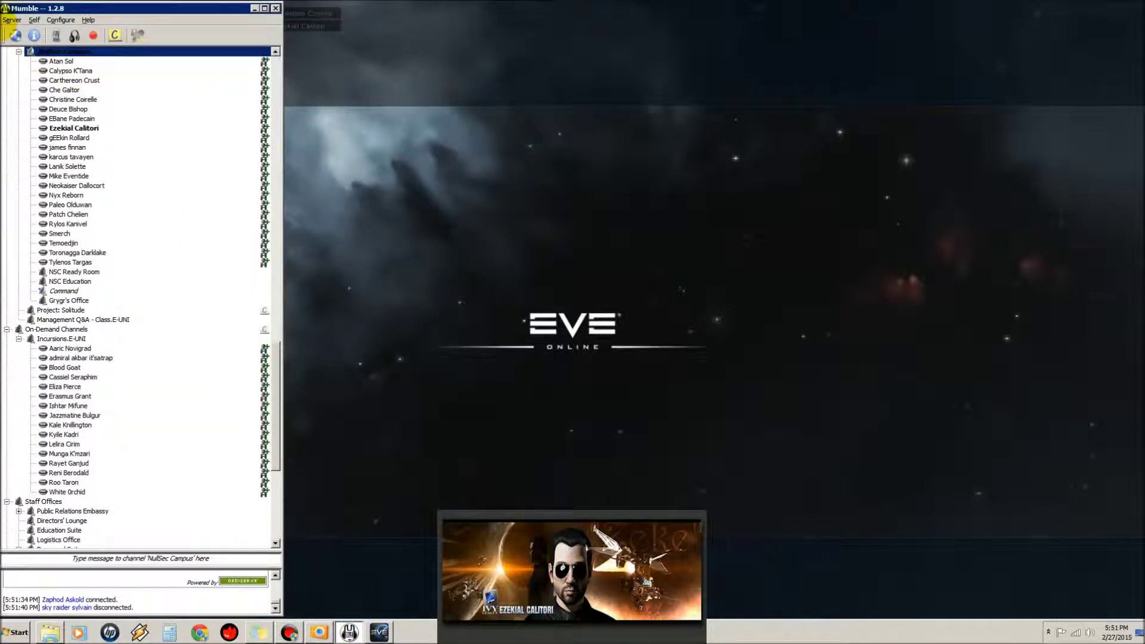
{"action": "left_click", "coordinate": [12, 19]}
{"action": "left_click", "coordinate": [29, 37]}
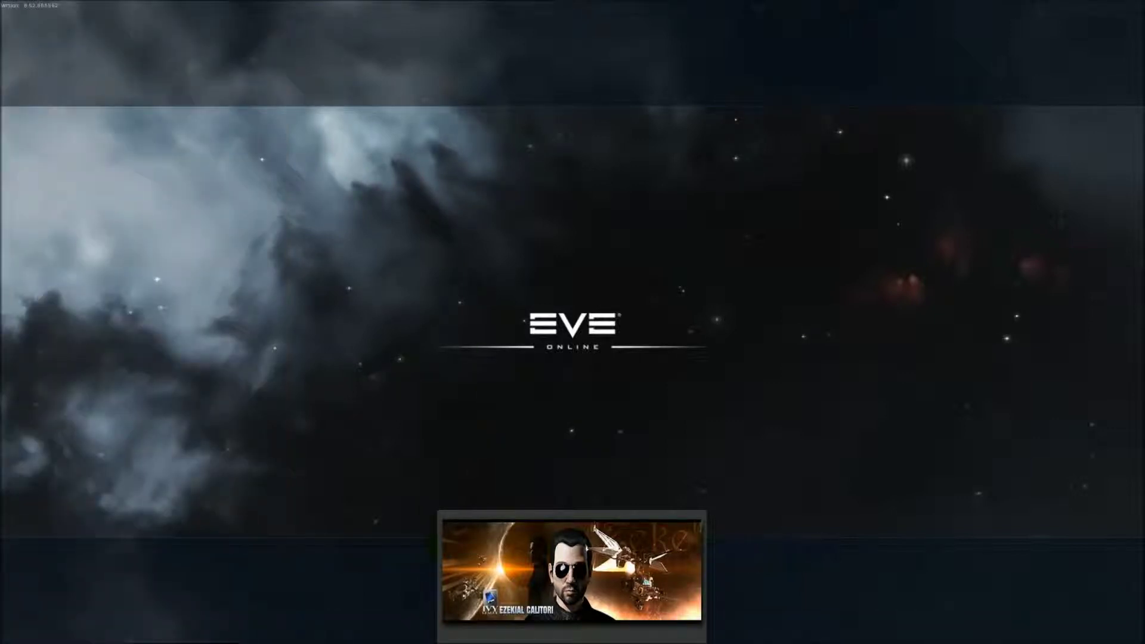
Step: Quit EVE Online from its settings window and confirm leaving the game
{"action": "key", "text": "Escape"}
{"action": "left_click", "coordinate": [766, 465]}
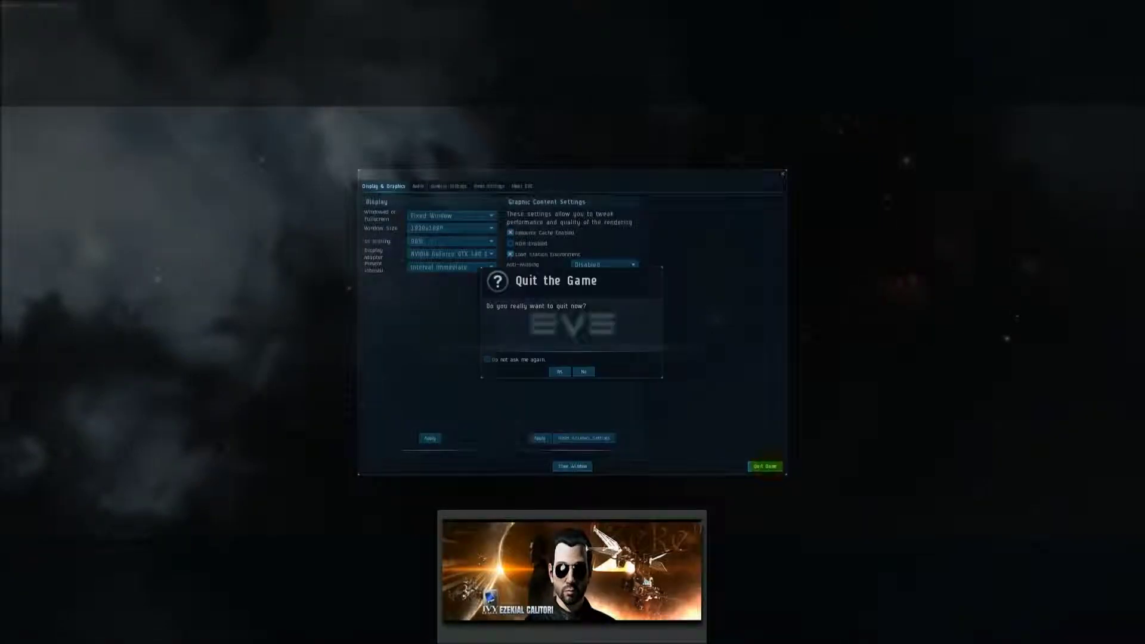
{"action": "left_click", "coordinate": [560, 372]}
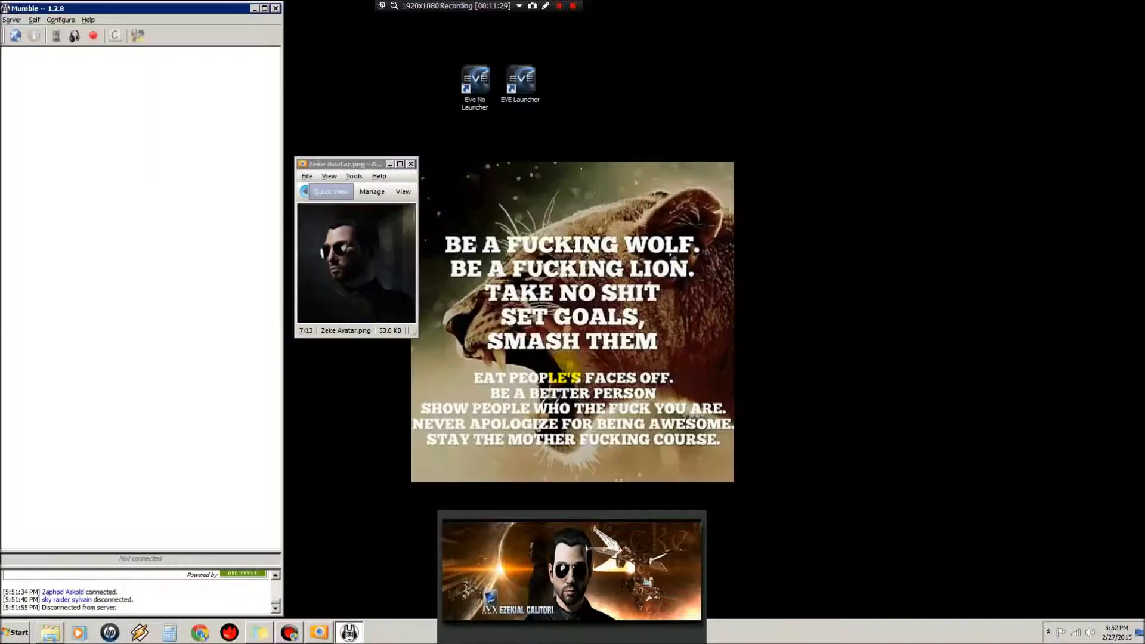